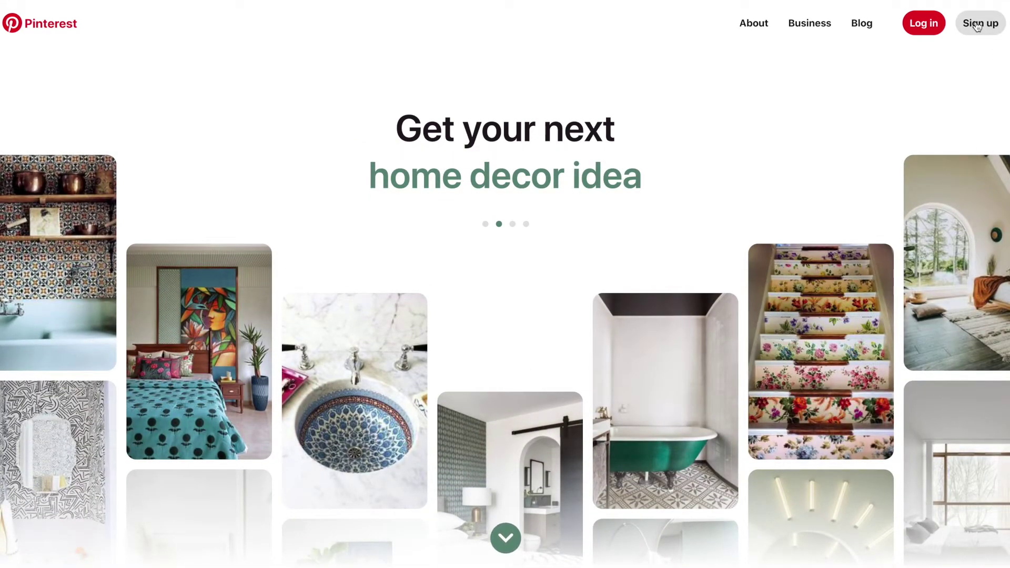
Sign up with the account e-mail, a password and age 34
left_click(976, 24)
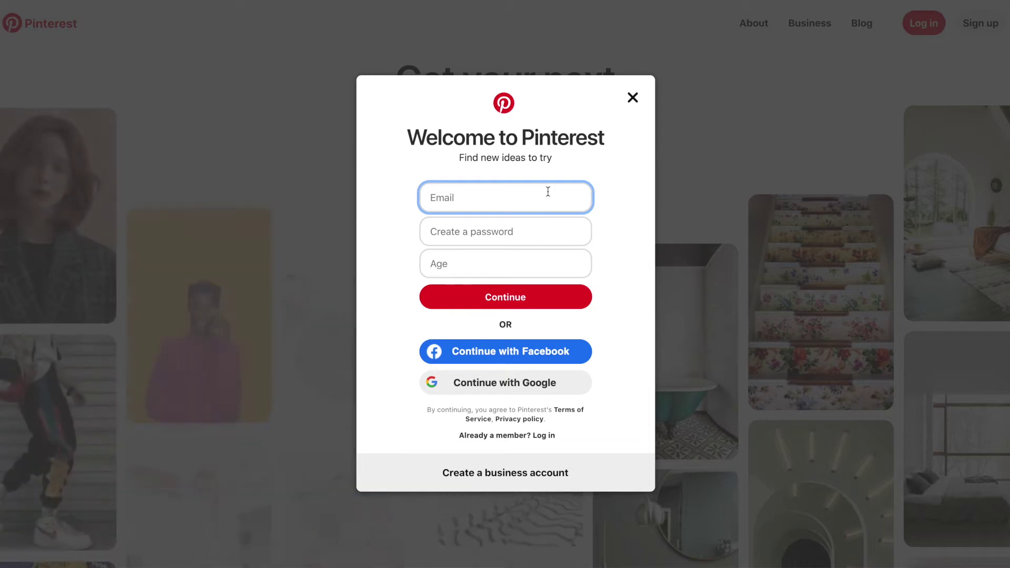
key("Tab")
type("*******")
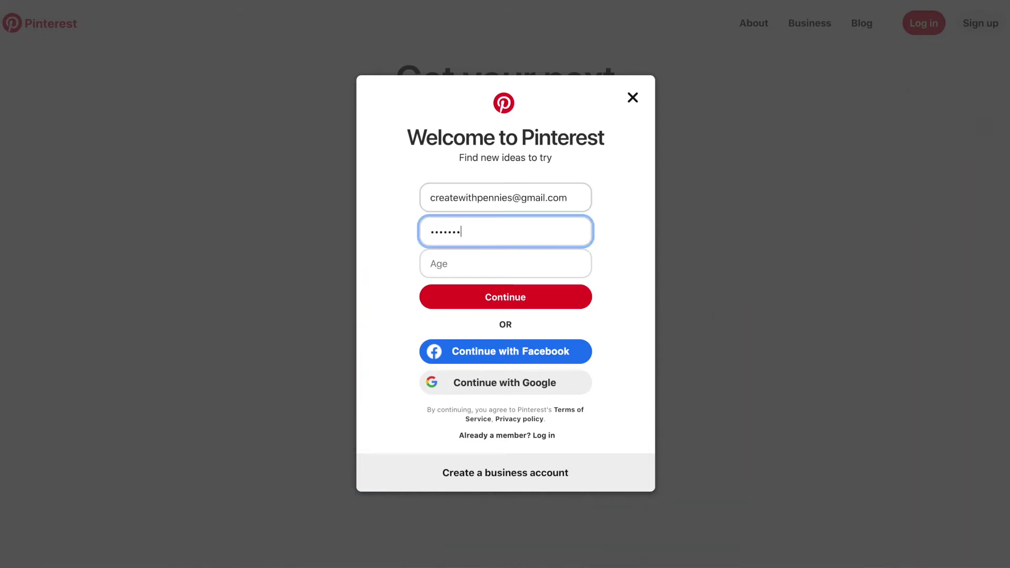
type("***")
key("Tab")
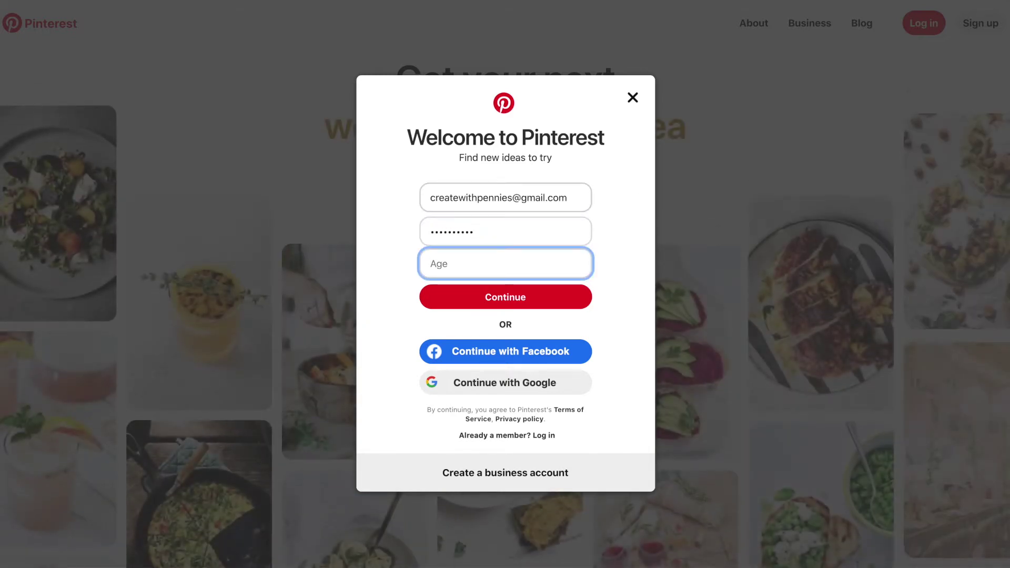
type("34")
left_click(504, 295)
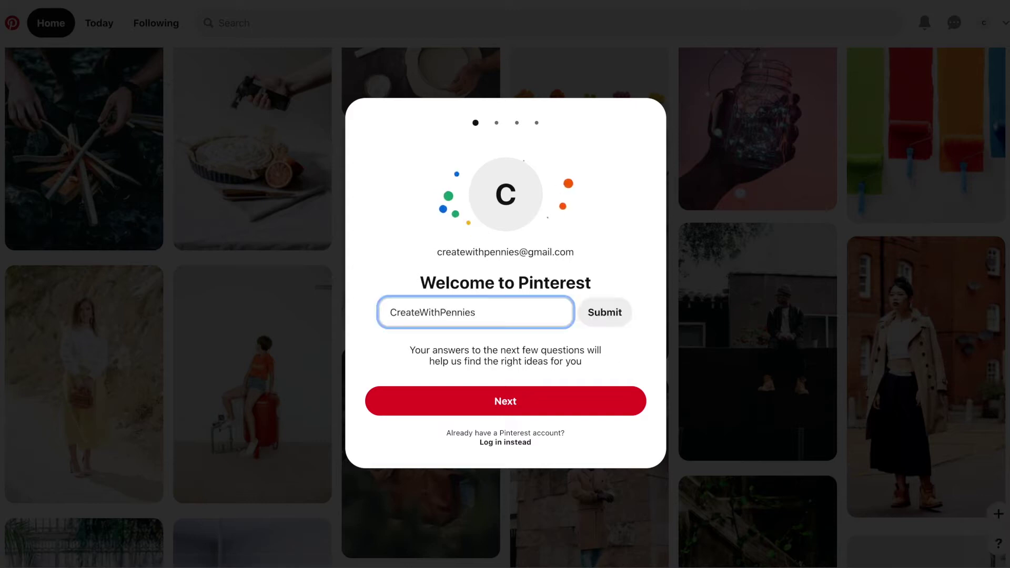
Change the display name's capital C, W and P to lowercase and save it
left_click(448, 312)
key("BackSpace")
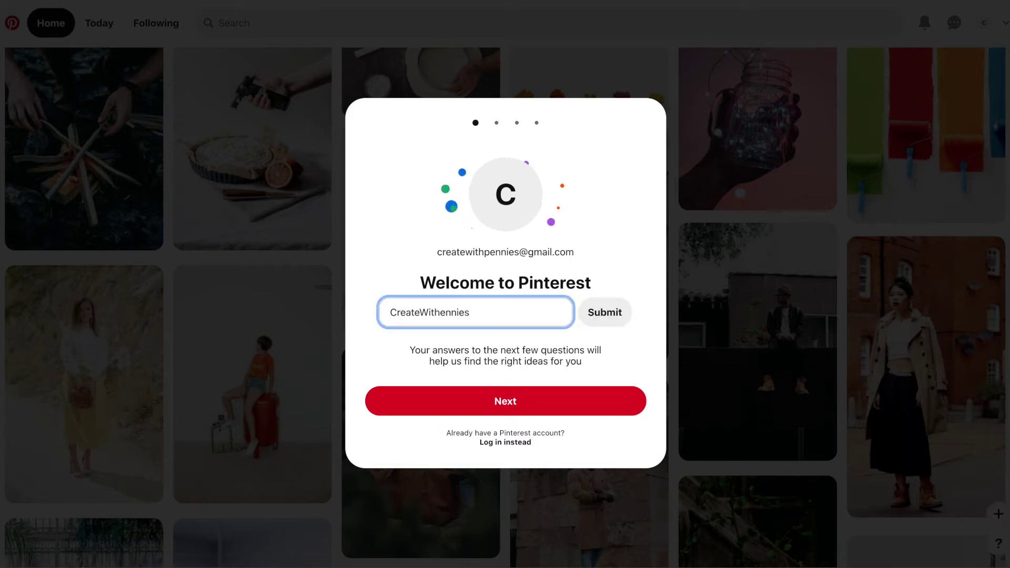
type("p")
left_click(429, 312)
key("BackSpace")
type("w")
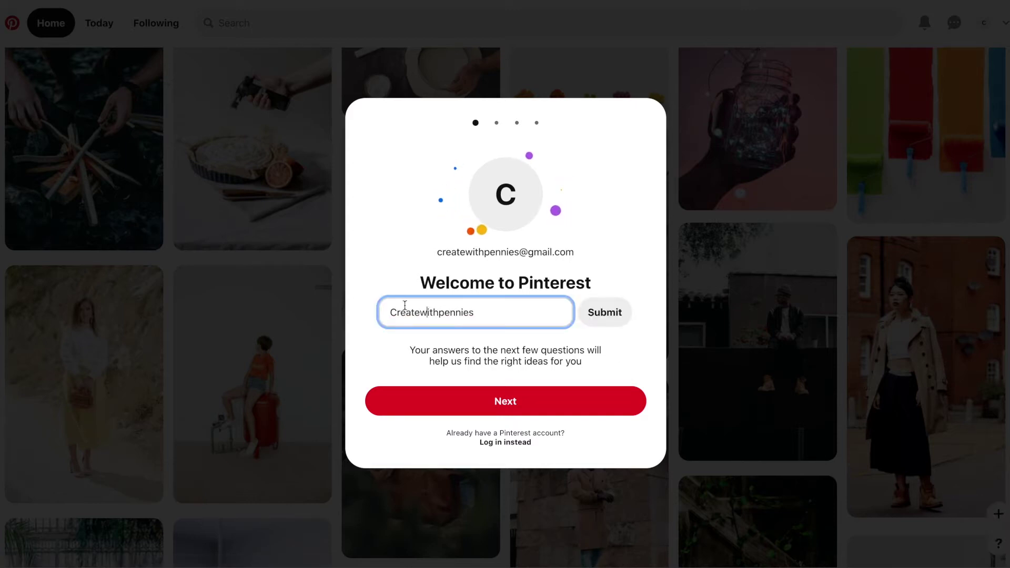
left_click(386, 314)
key("Delete")
type("c")
left_click(605, 321)
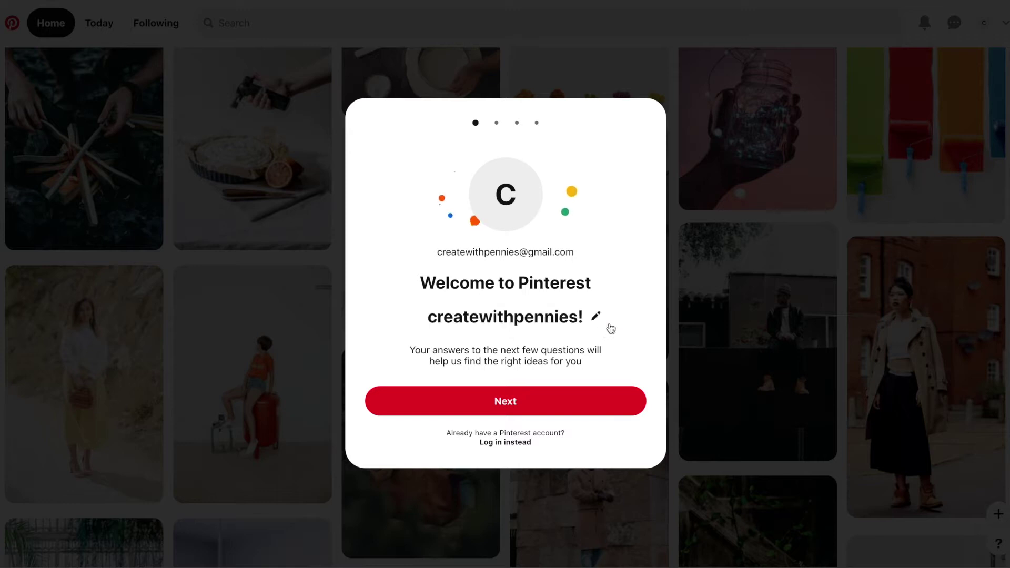
Answer onboarding as female, accept the language and country, and pick DIY Home Decor
left_click(614, 407)
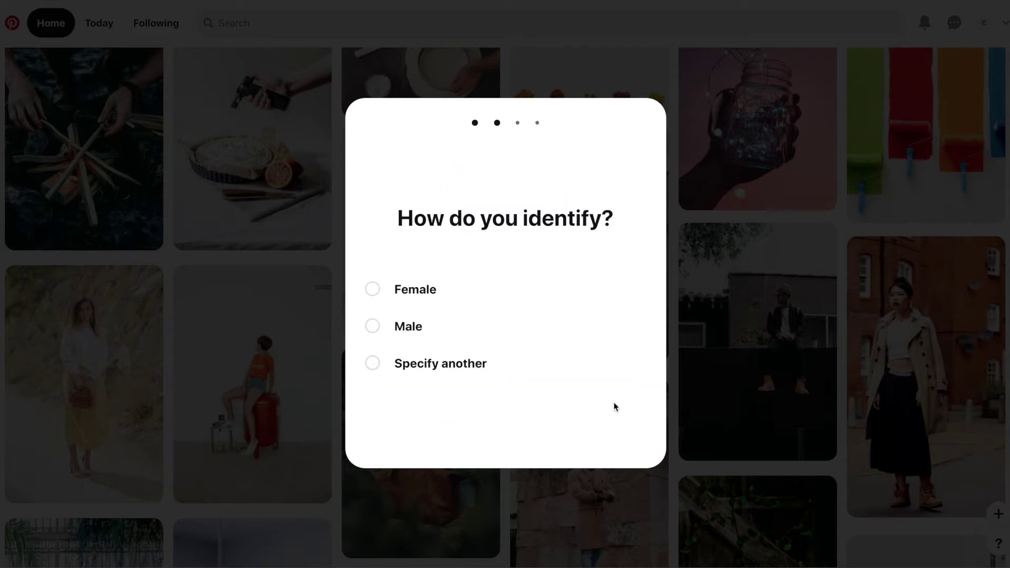
left_click(425, 294)
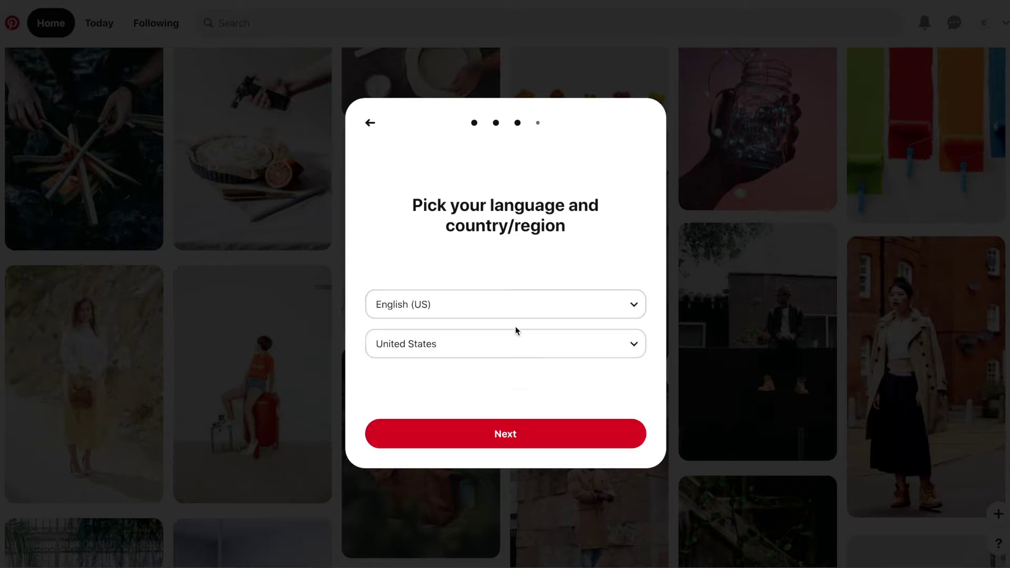
left_click(553, 438)
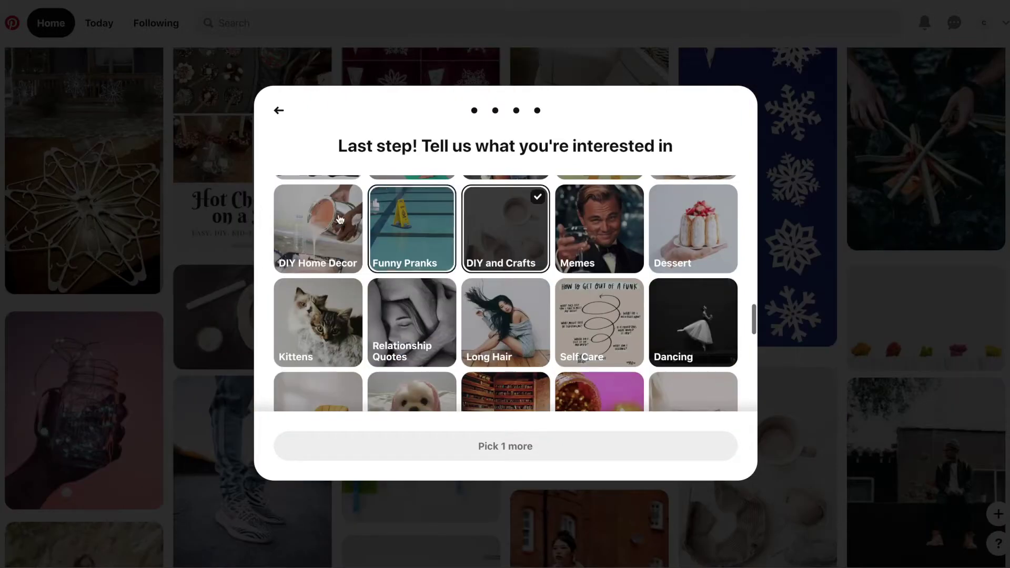
left_click(318, 226)
Finish choosing interests, then go to Settings through the profile's account menu
left_click(557, 446)
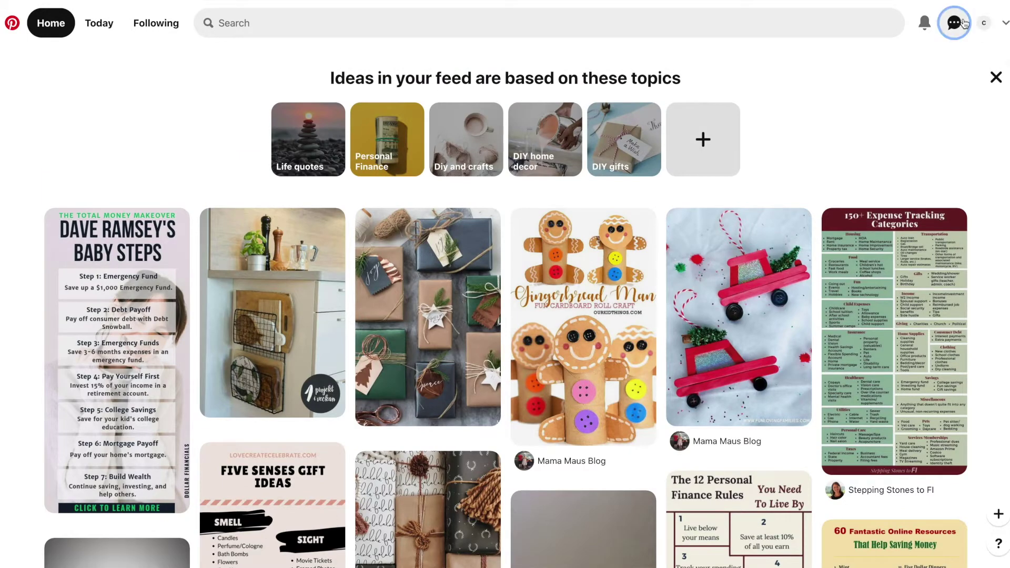
left_click(980, 24)
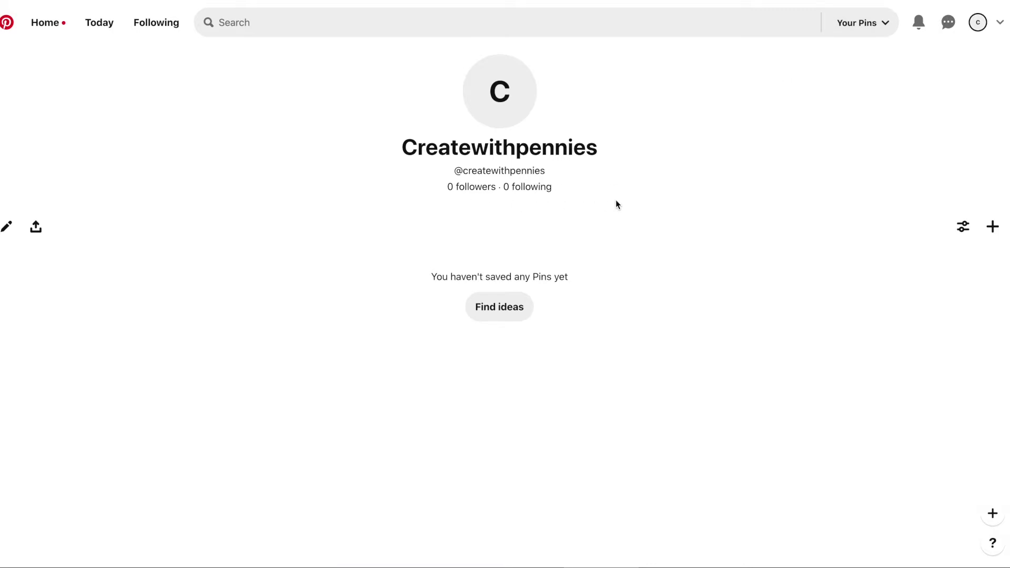
left_click(1000, 23)
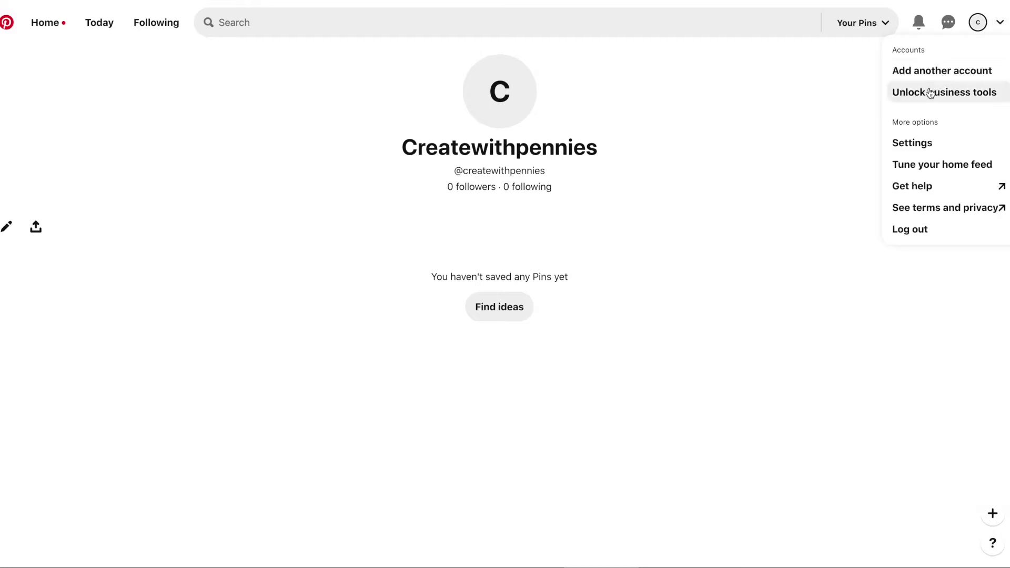
left_click(905, 143)
Paste the profile bio and delete its last line to fit 160 characters
left_click(432, 386)
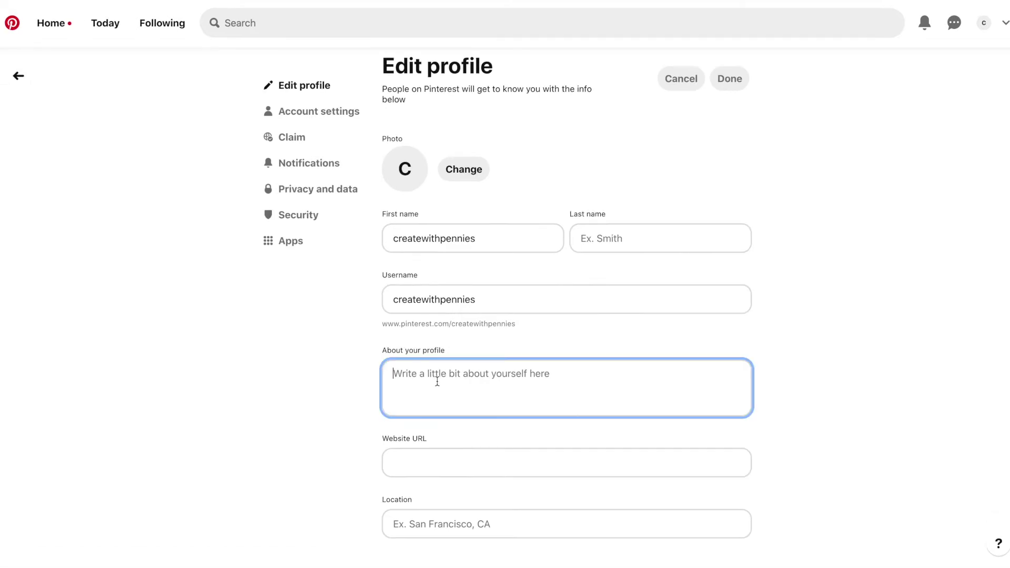
key("ctrl+v")
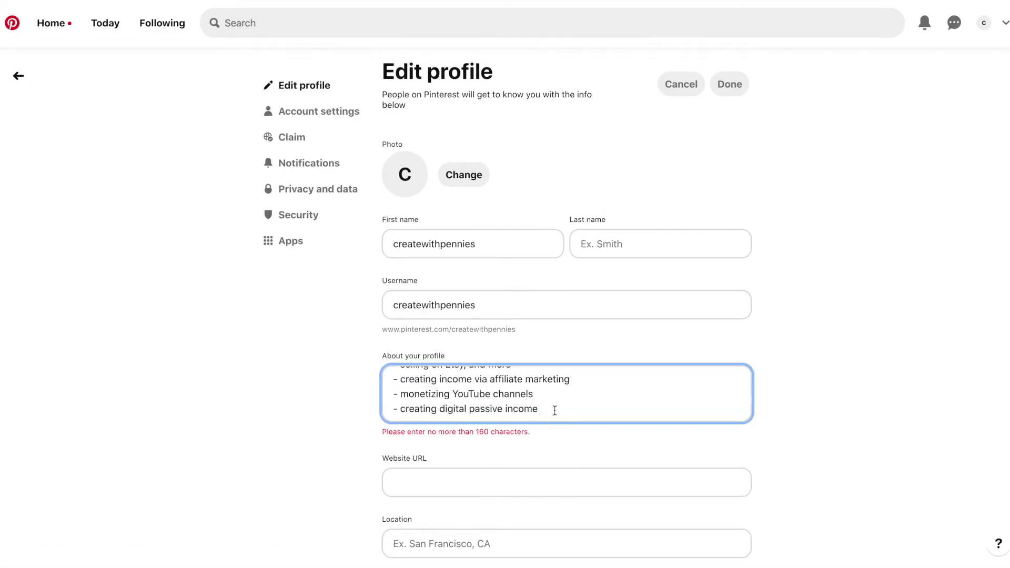
key("shift+Home")
key("BackSpace")
key("BackSpace")
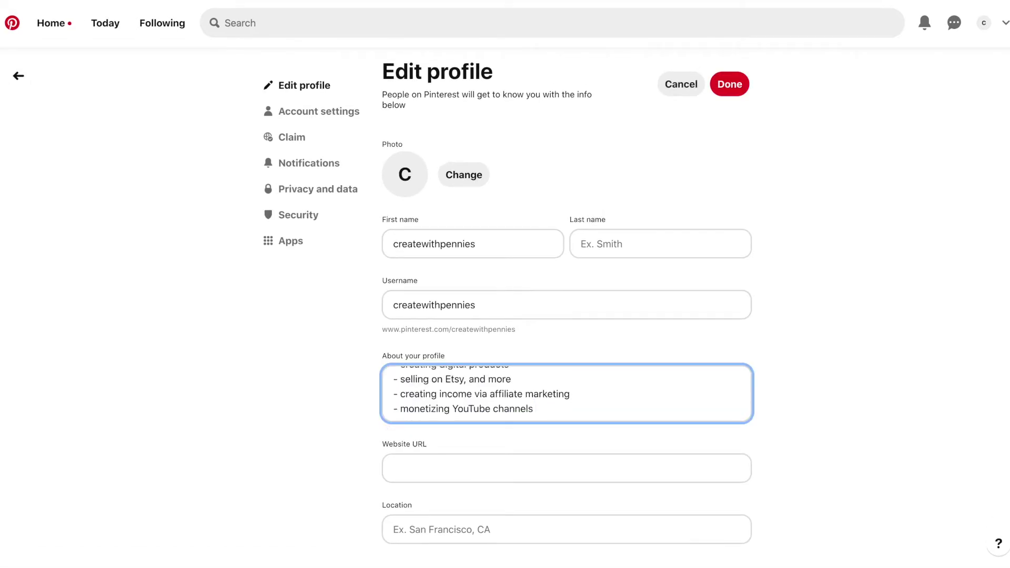
Add the YouTube channel link as website and a Tennessee location, then save
left_click(493, 458)
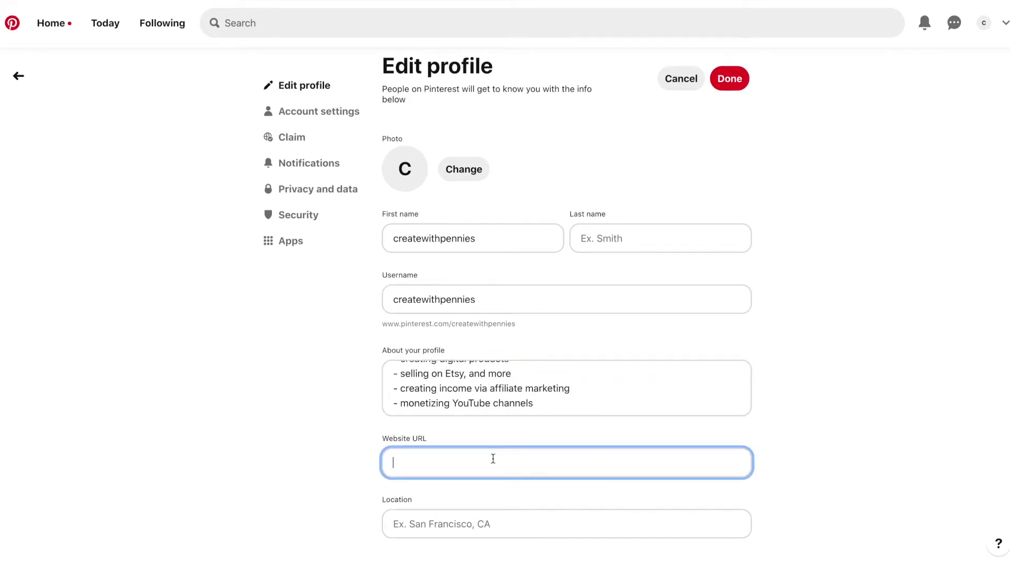
type("https://www.youtube.com/channel/UCqsXxcFdrO4SXPohN4PcIuQ")
left_click(483, 533)
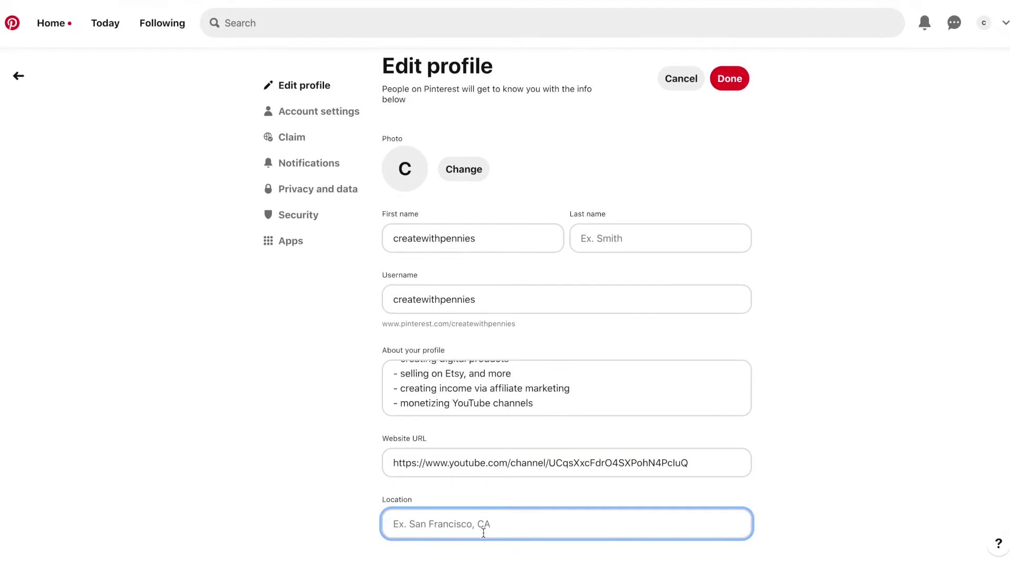
type("Tennessee")
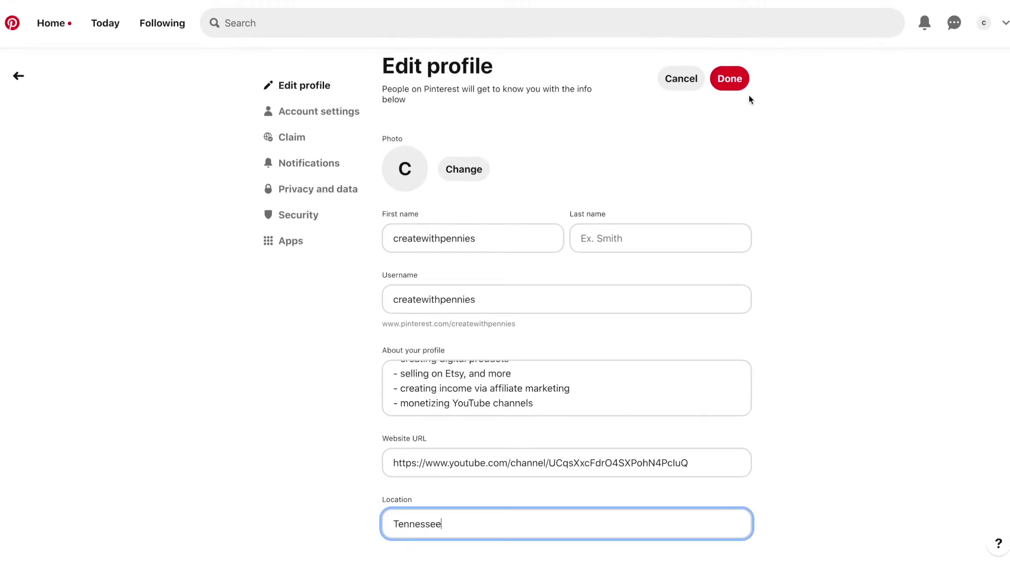
left_click(739, 83)
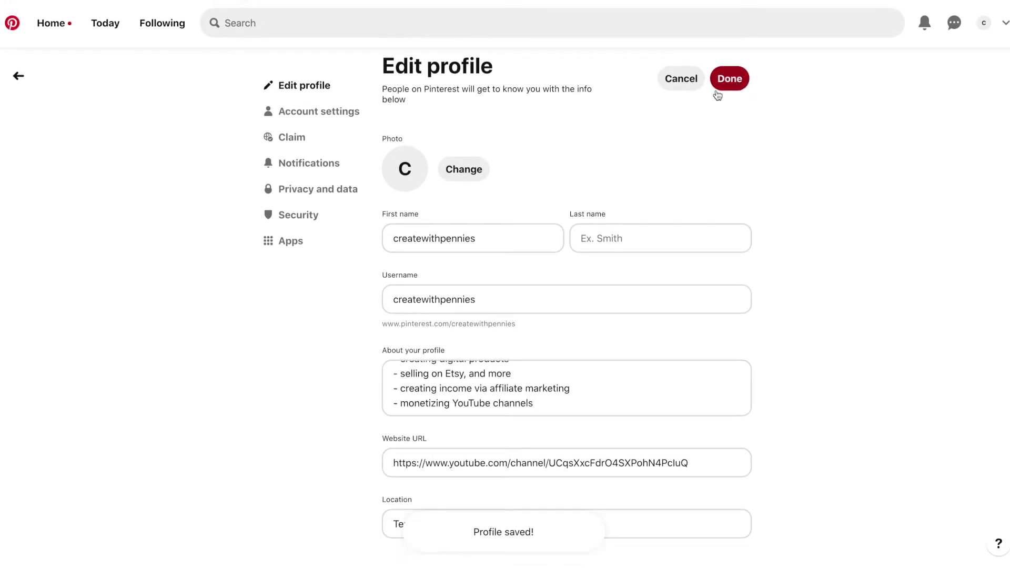
left_click(354, 120)
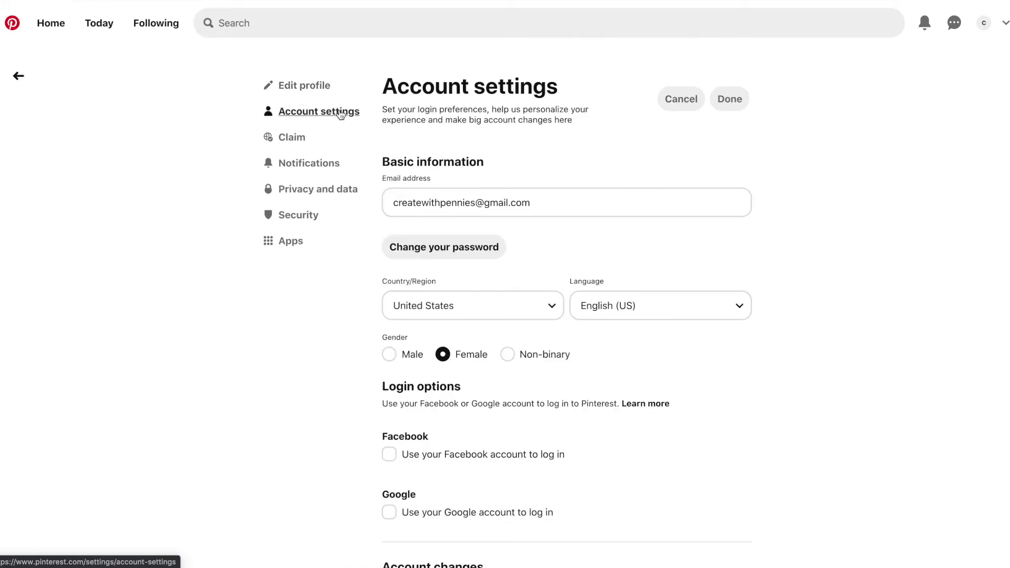
Scroll to Account changes and start converting to a business account
scroll(690, 232, "down", 5)
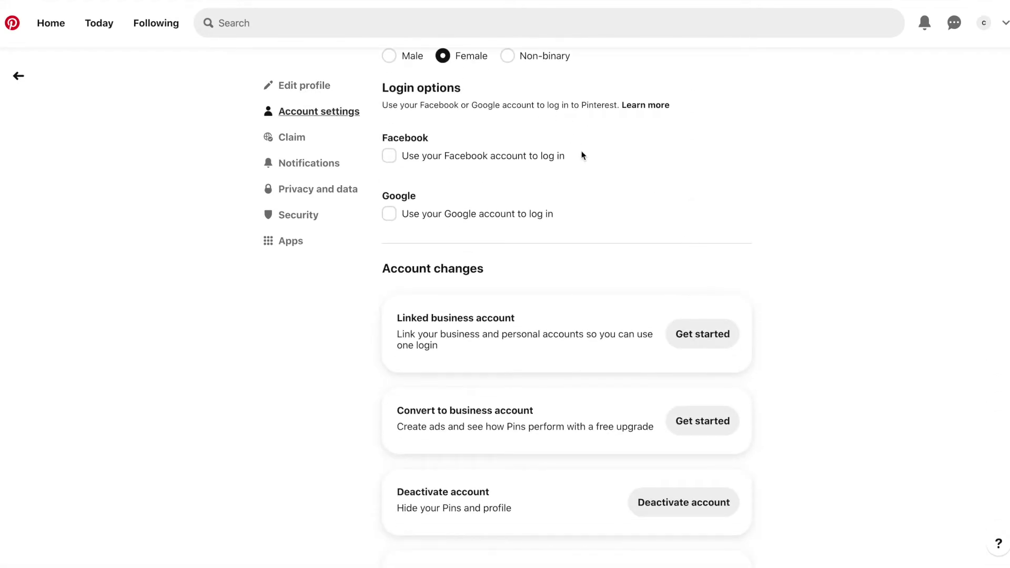
scroll(569, 232, "down", 2)
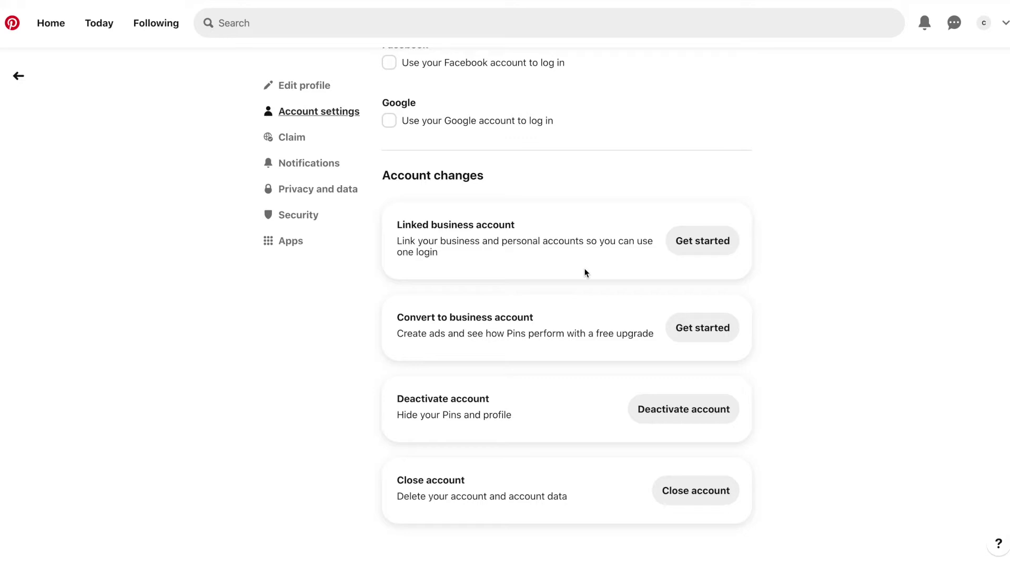
left_click(708, 331)
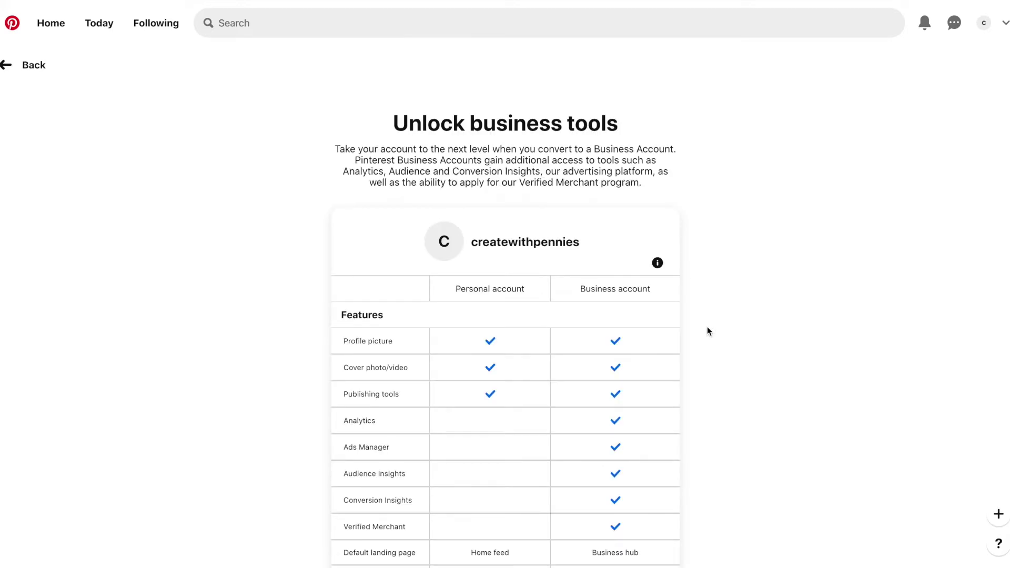
scroll(707, 331, "down", 1)
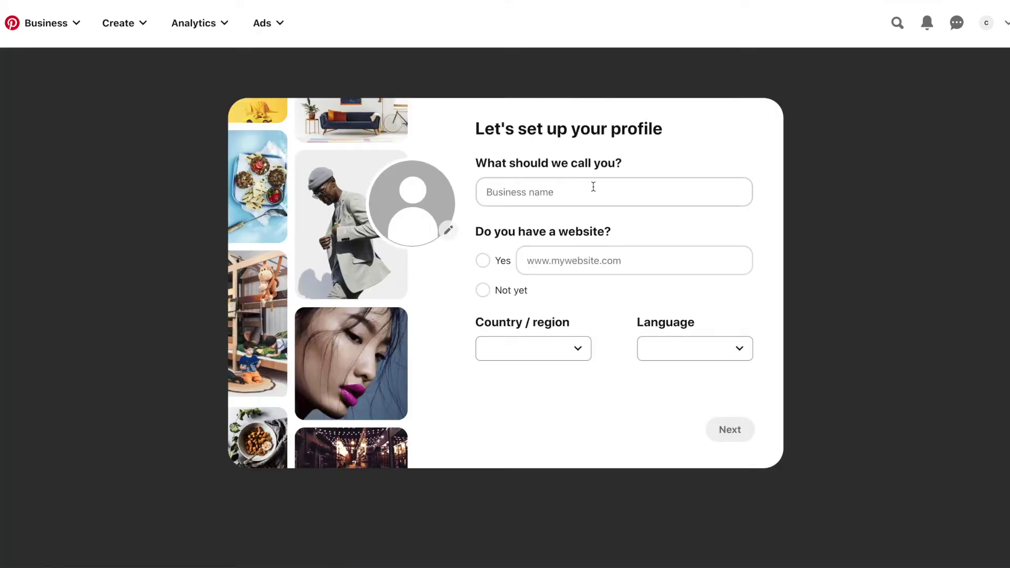
Name the business 'Create With Pennies Not Perfection' and add the YouTube website
left_click(593, 186)
type("Create With Pennies Not Perfection")
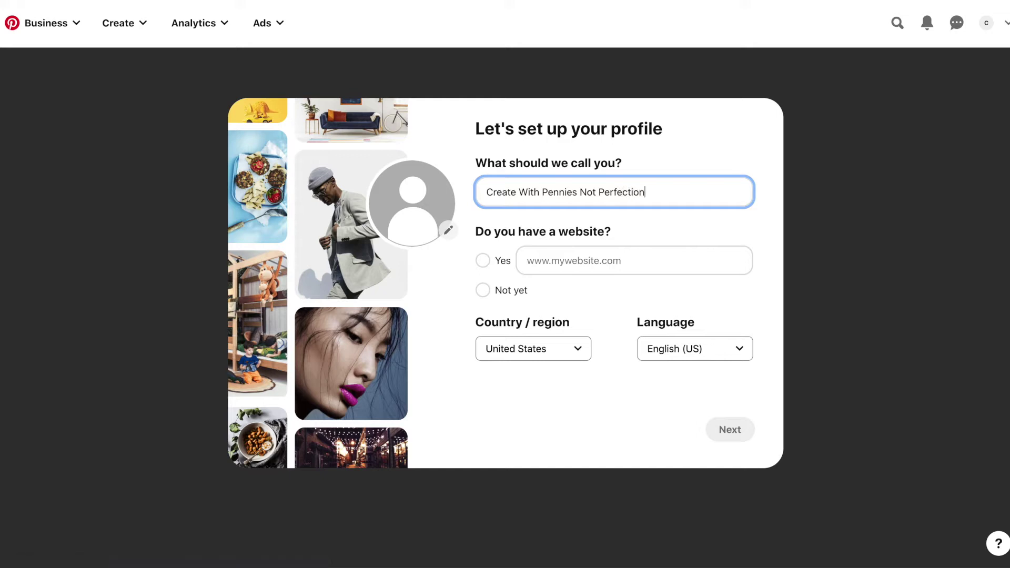
left_click(481, 260)
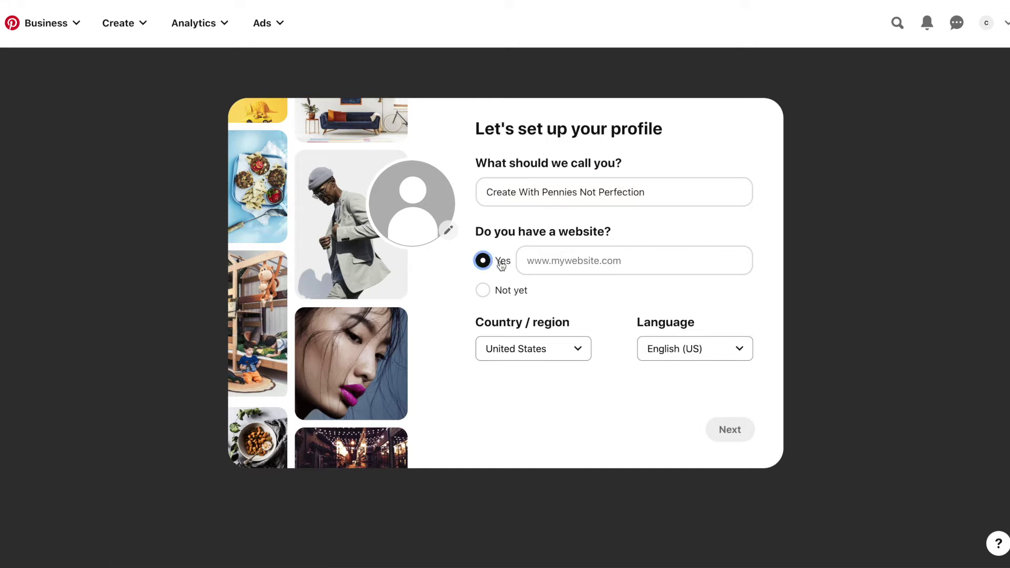
key("ctrl+v")
left_click(610, 310)
left_click(725, 430)
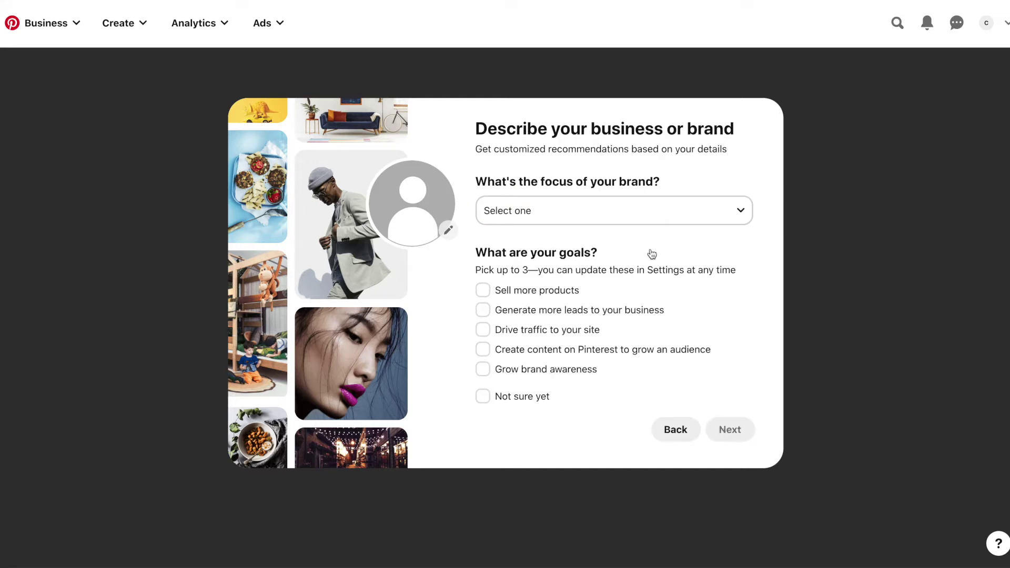
Set brand focus to Other 'Passive Income' and check sell, traffic and audience goals
left_click(644, 210)
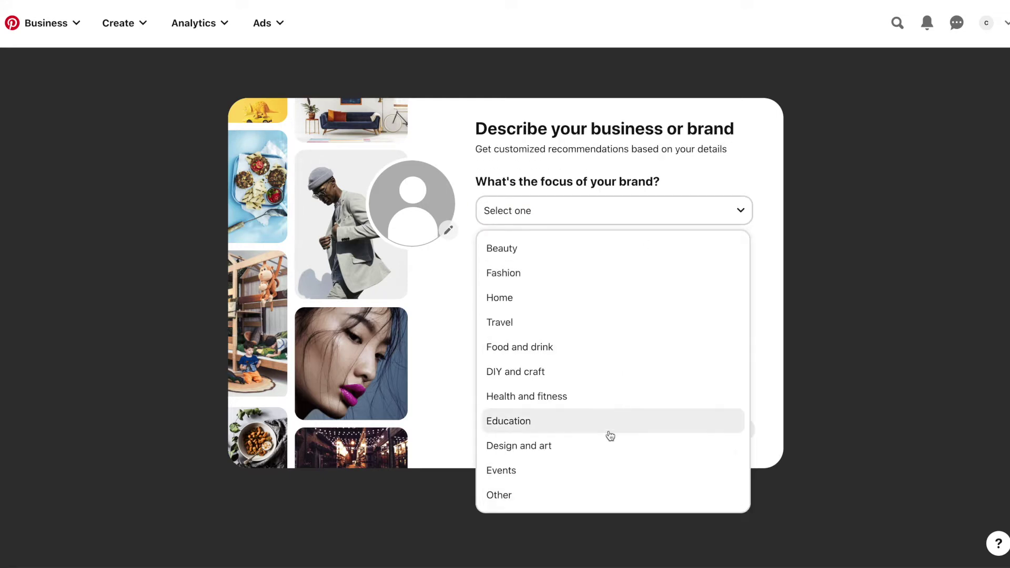
left_click(606, 495)
left_click(569, 294)
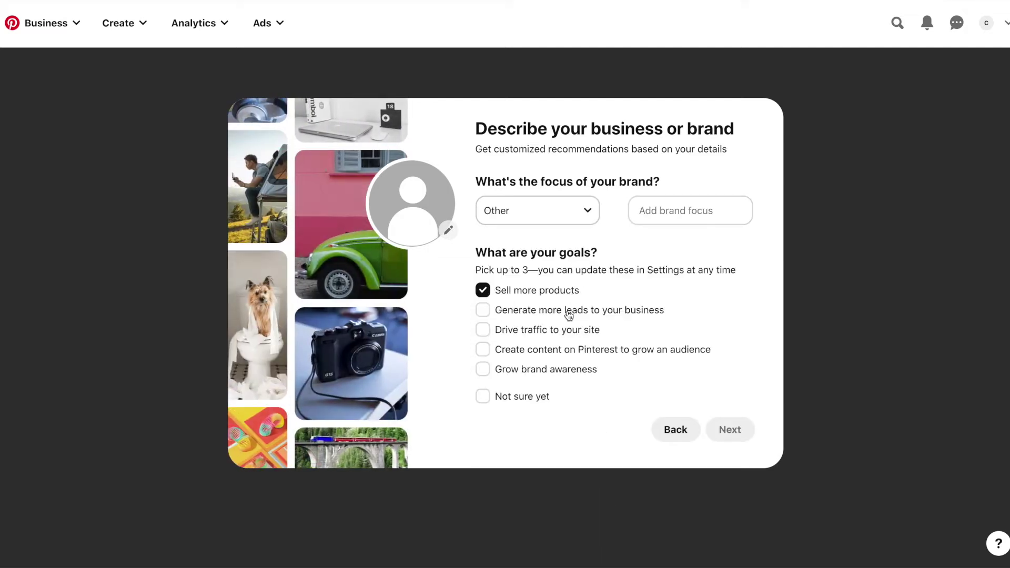
left_click(565, 330)
left_click(571, 350)
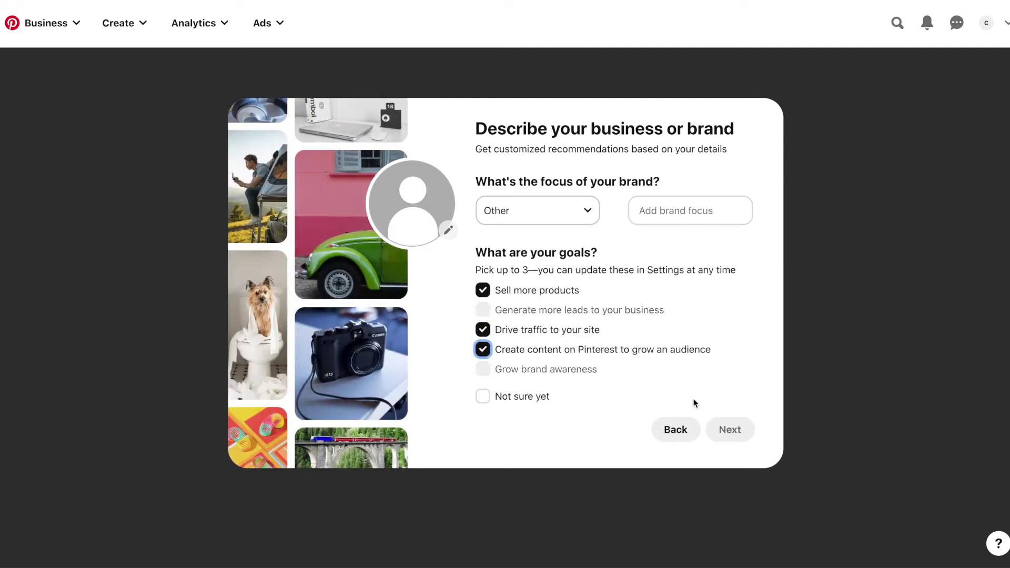
left_click(679, 210)
type("D")
key("BackSpace")
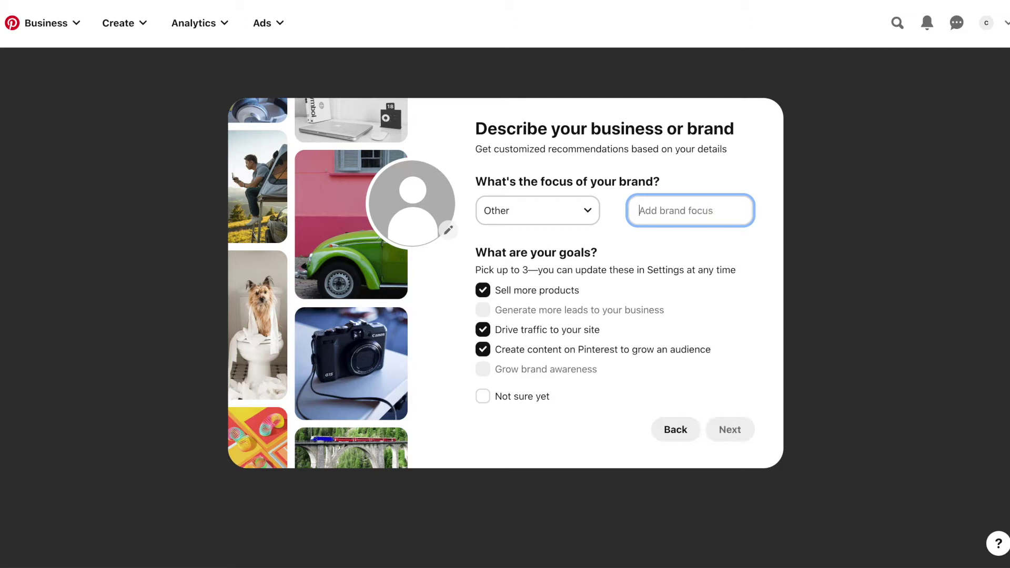
type("Passive Income")
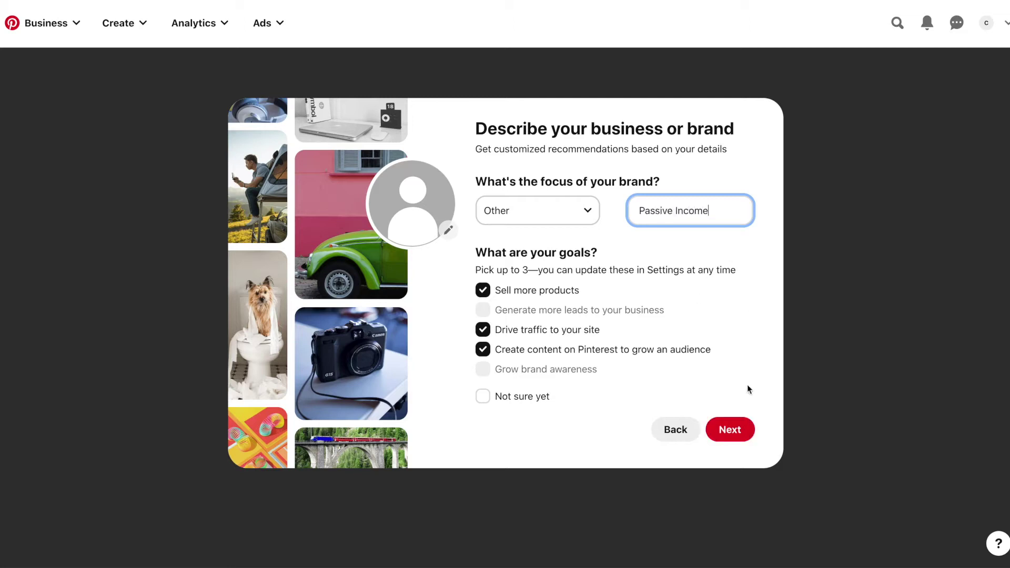
Choose Creator, Influencer, Public Figure or Celebrity as brand type and submit
left_click(731, 430)
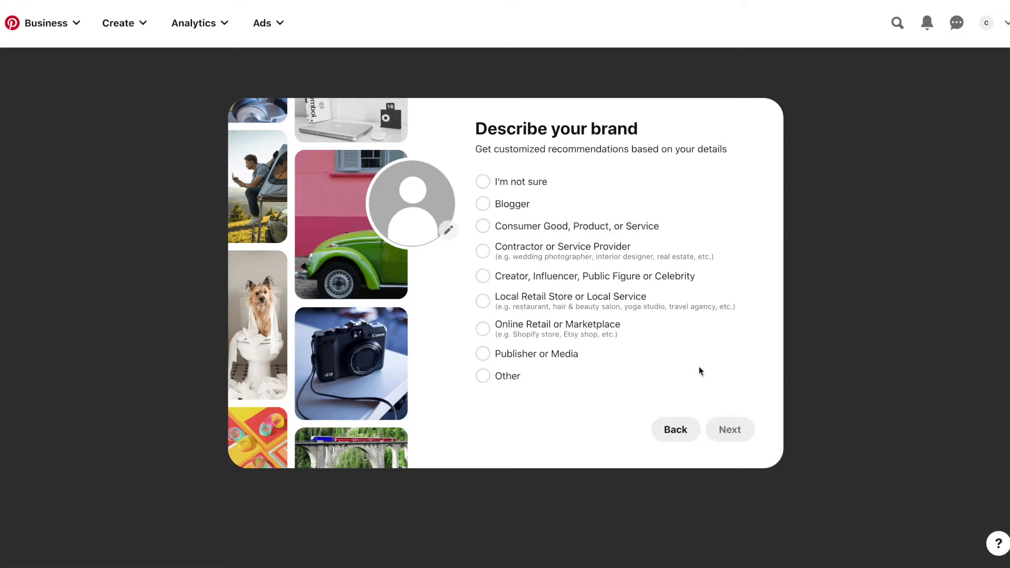
left_click(514, 205)
left_click(634, 275)
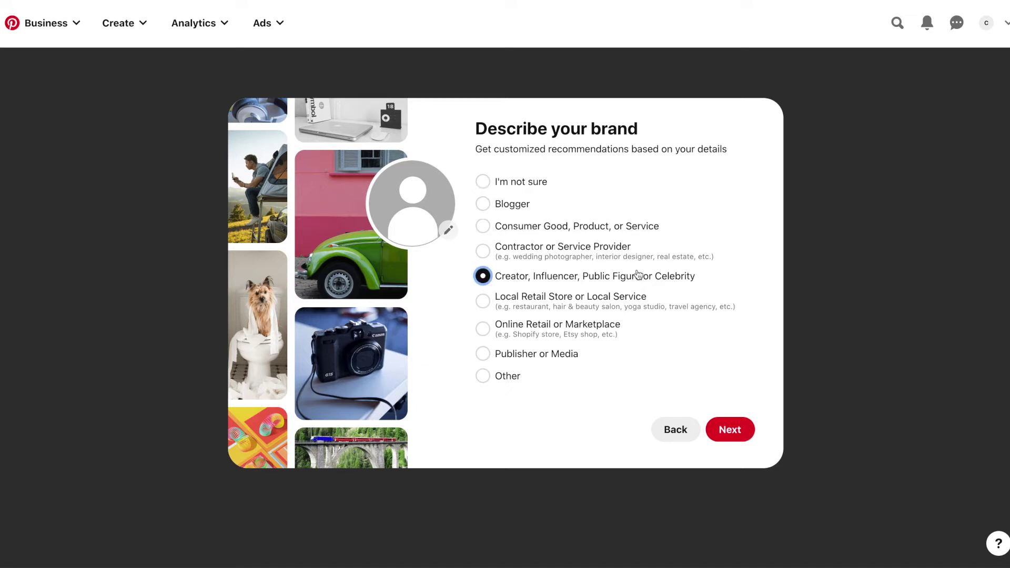
left_click(739, 443)
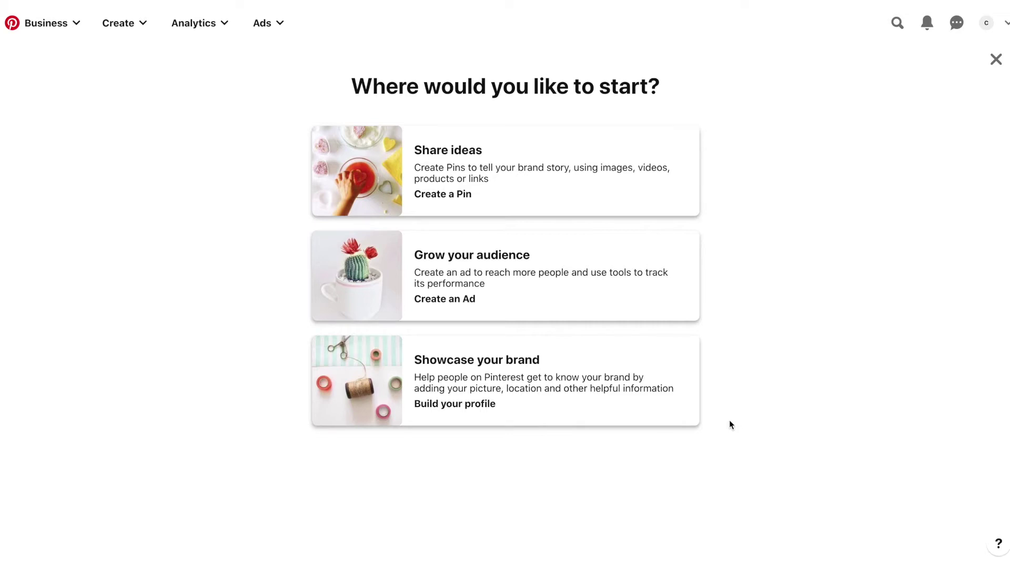
Start a pin, step through the pin builder introduction, and dismiss the tour tip
left_click(584, 180)
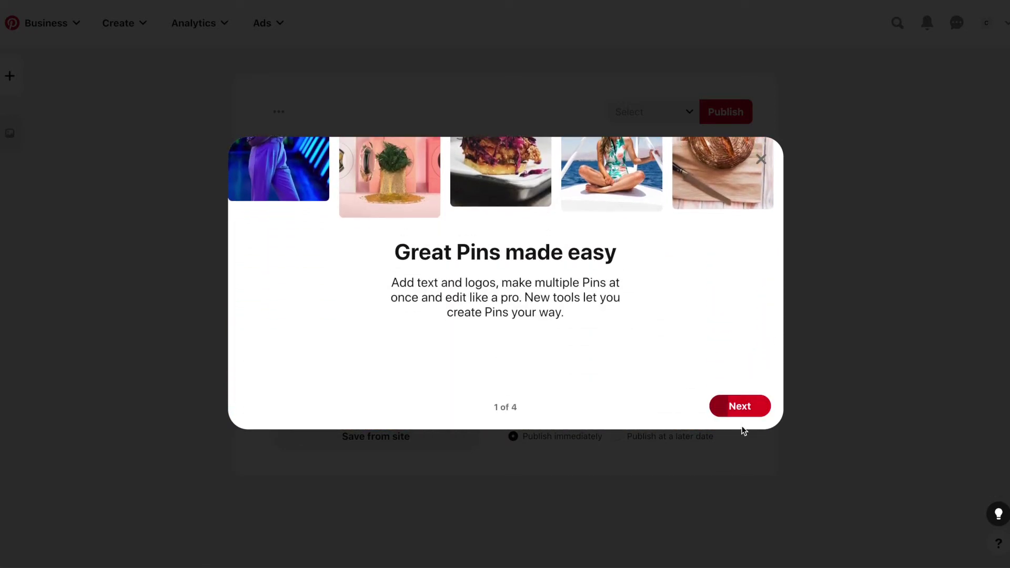
left_click(745, 414)
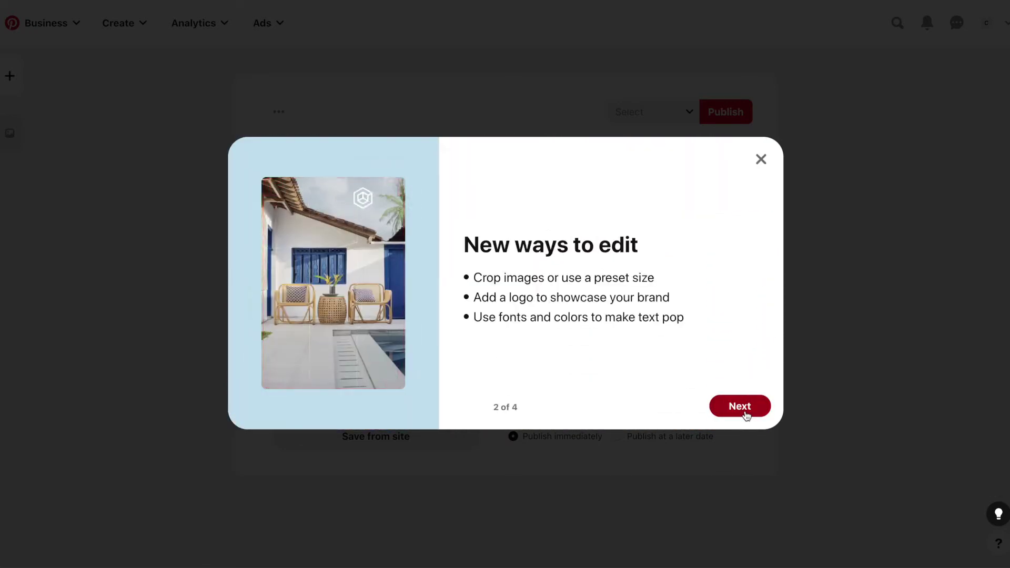
left_click(747, 414)
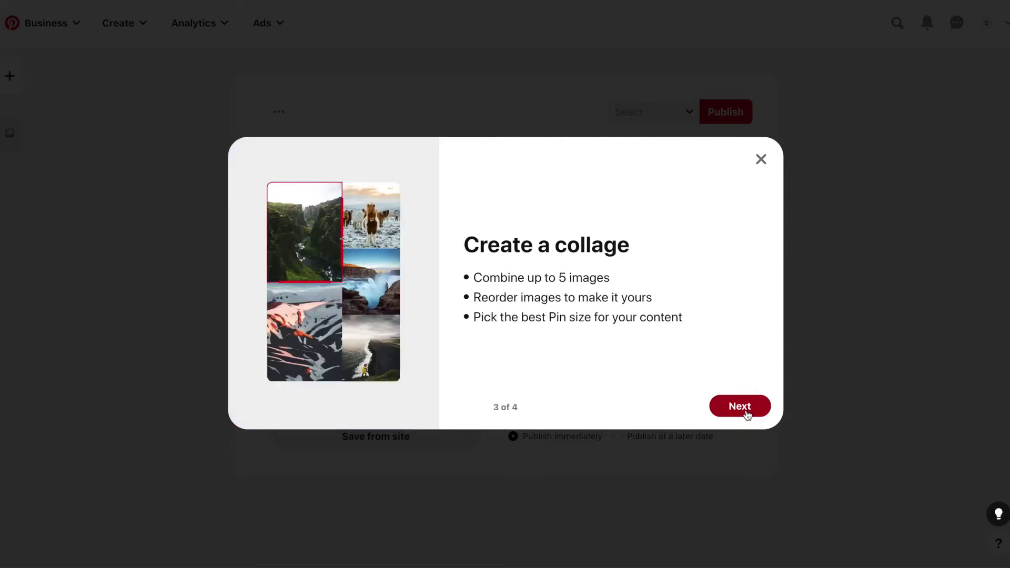
left_click(746, 414)
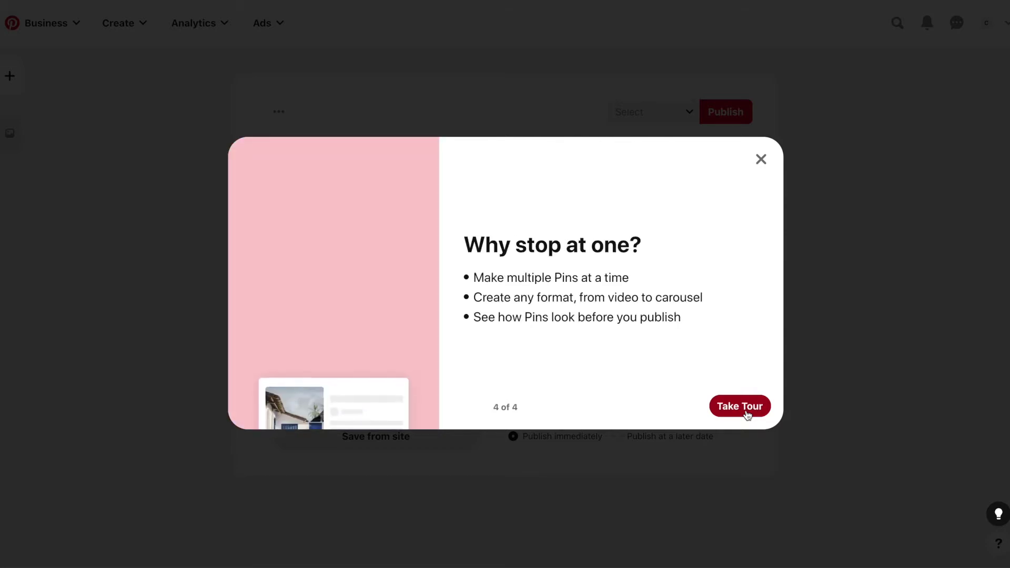
left_click(739, 406)
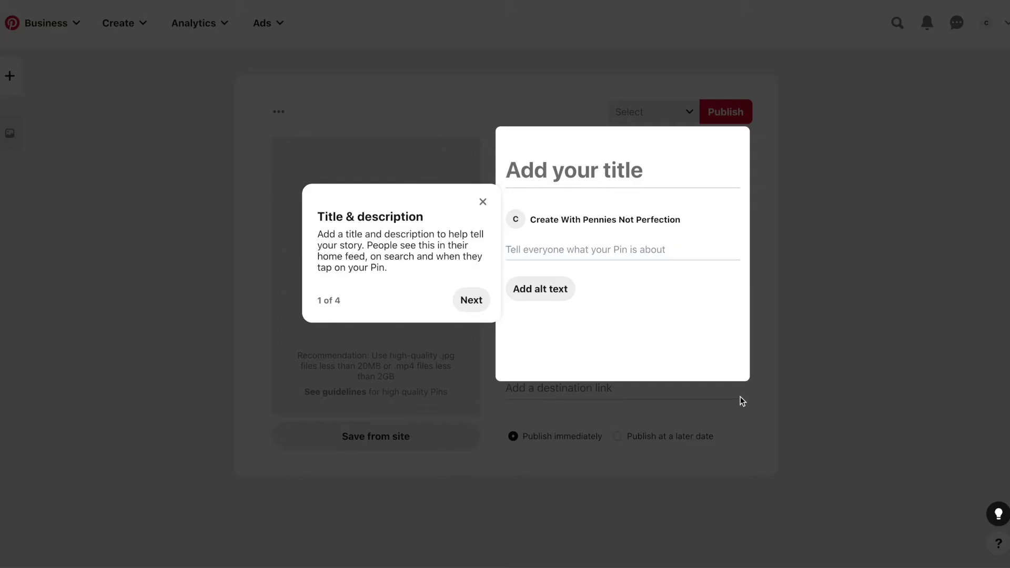
left_click(482, 202)
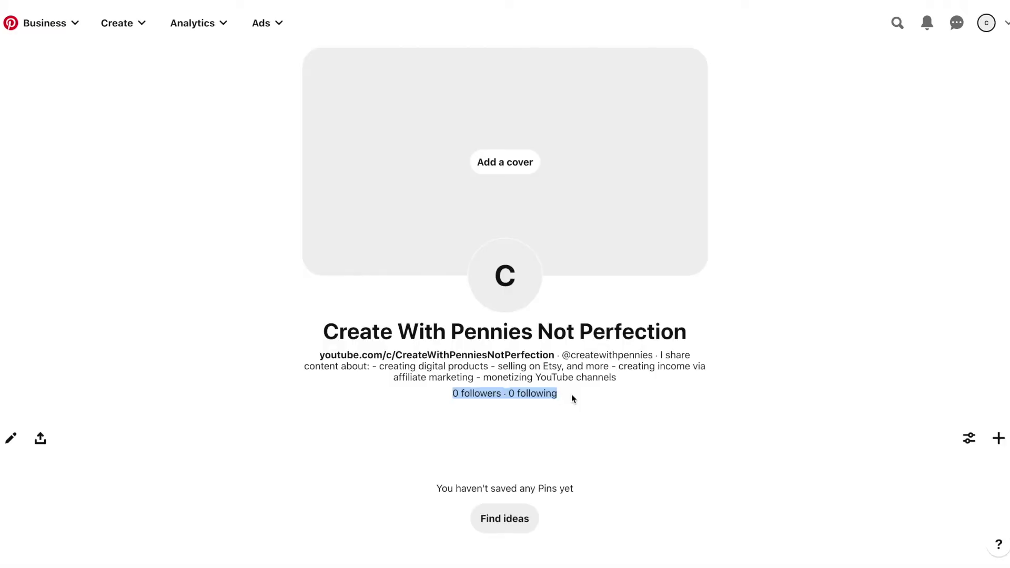
Upload CWPNP COVER.png from the computer as the profile cover and save it
left_click(572, 399)
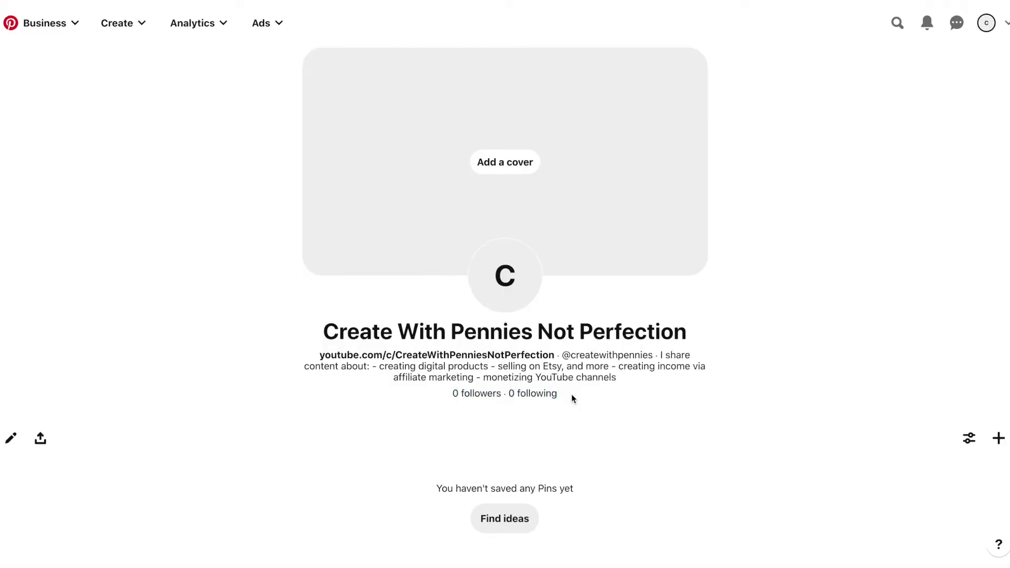
left_click(515, 163)
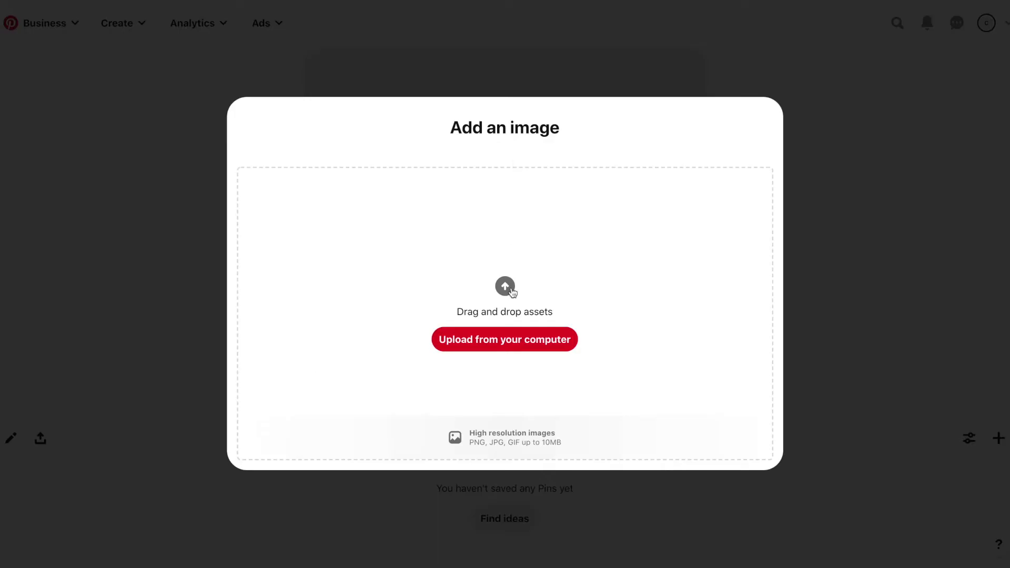
left_click(522, 346)
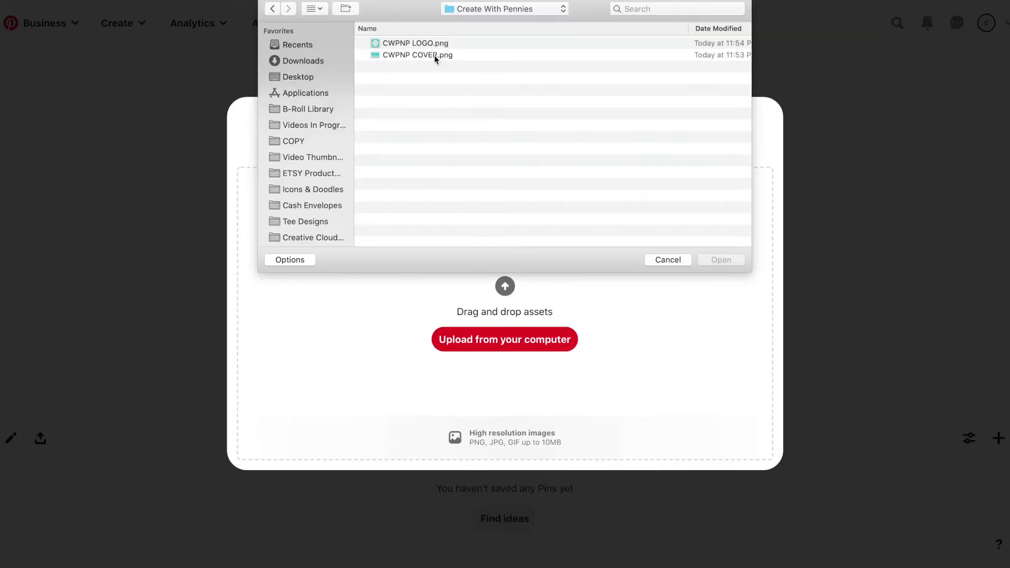
double_click(435, 55)
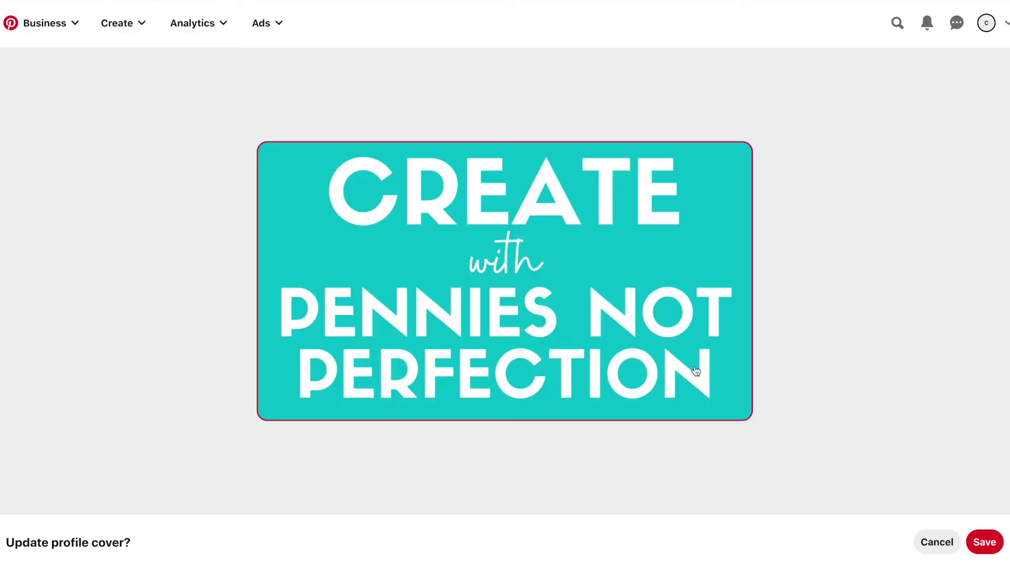
left_click(983, 543)
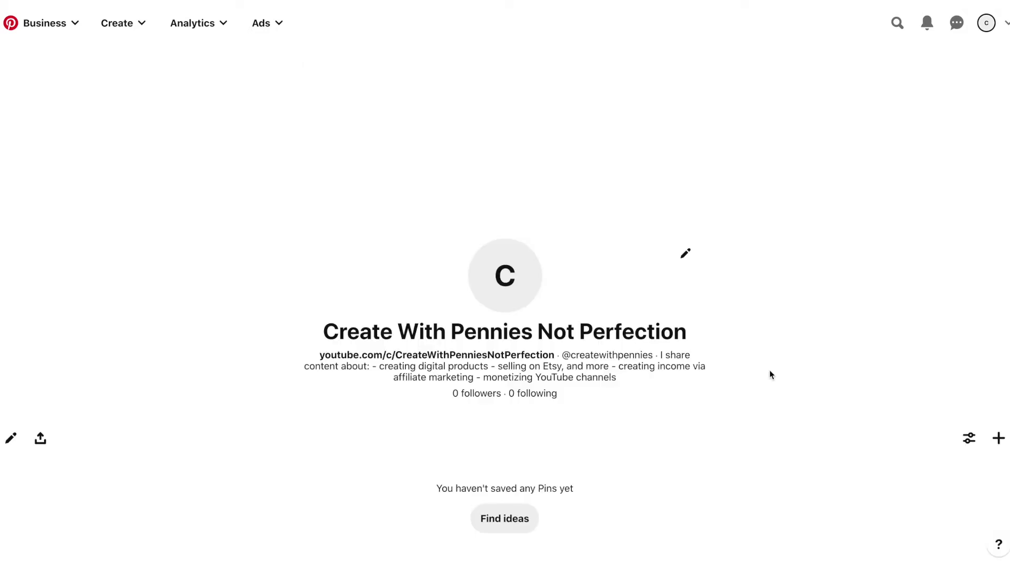
Download the profile's Pincode image and close the Pincode dialog
left_click(517, 296)
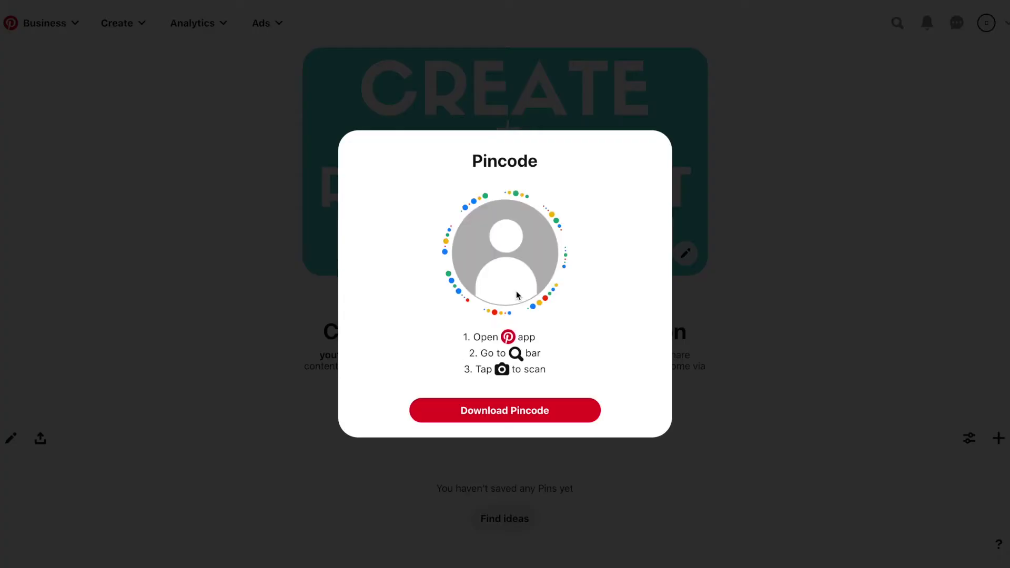
left_click(536, 411)
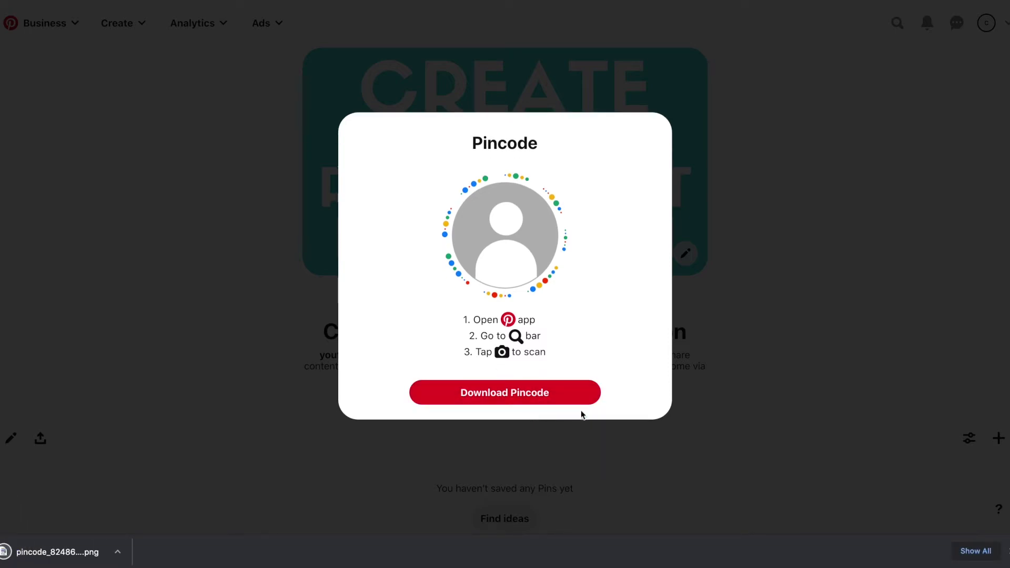
left_click(783, 431)
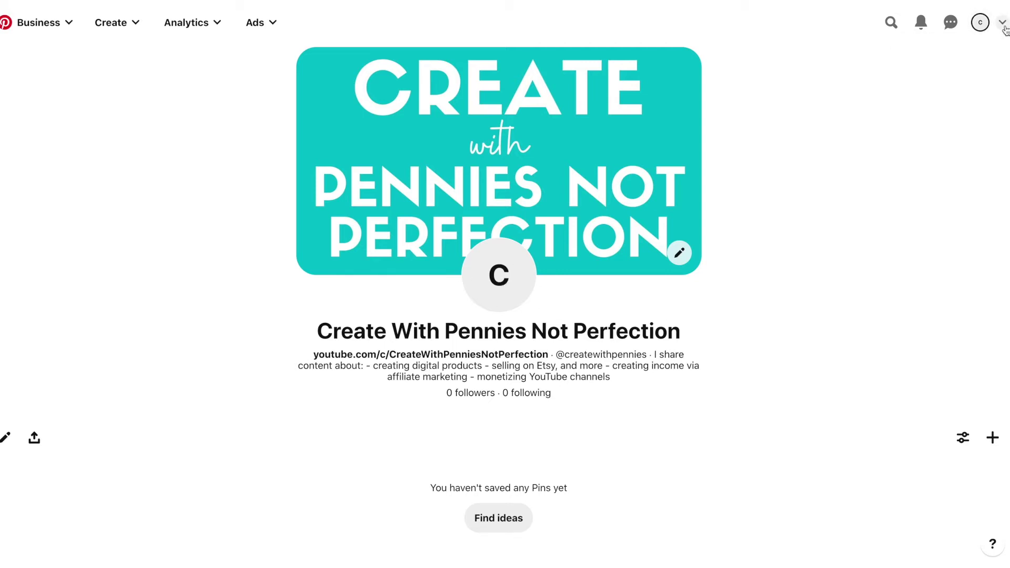
Go to Settings from the account options menu
left_click(1003, 24)
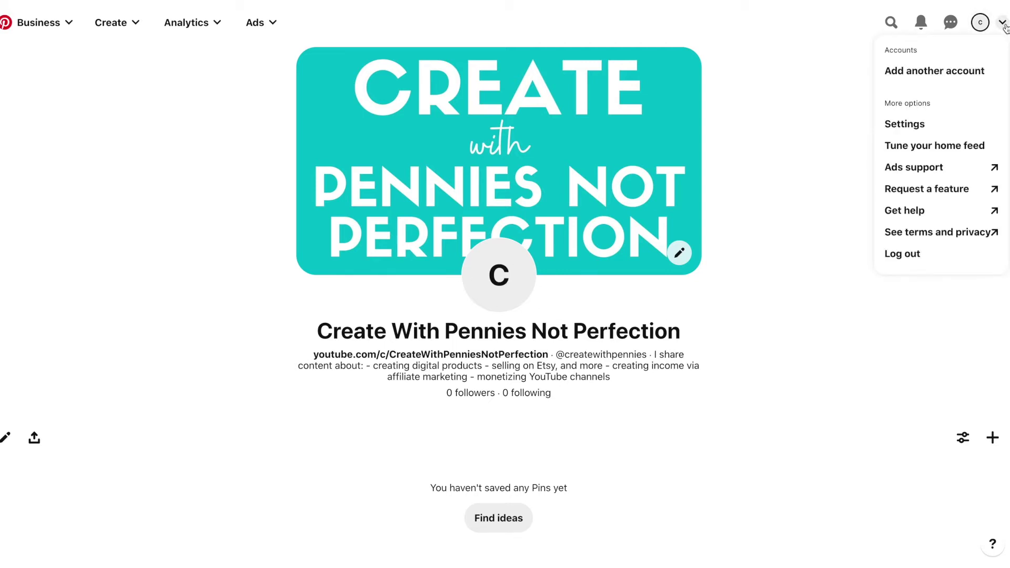
left_click(931, 126)
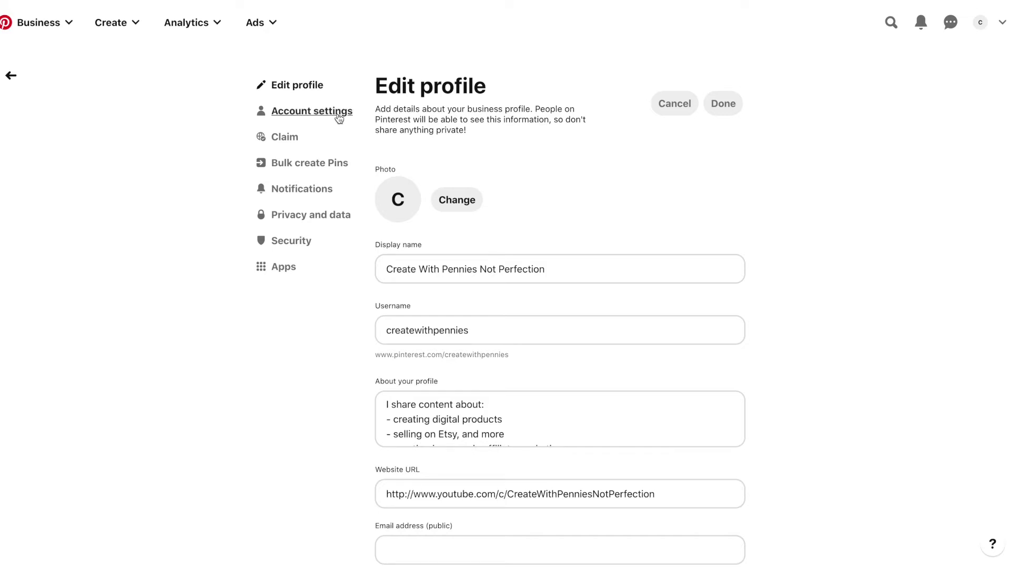
Open the Claim settings and begin claiming the YouTube channel
left_click(289, 138)
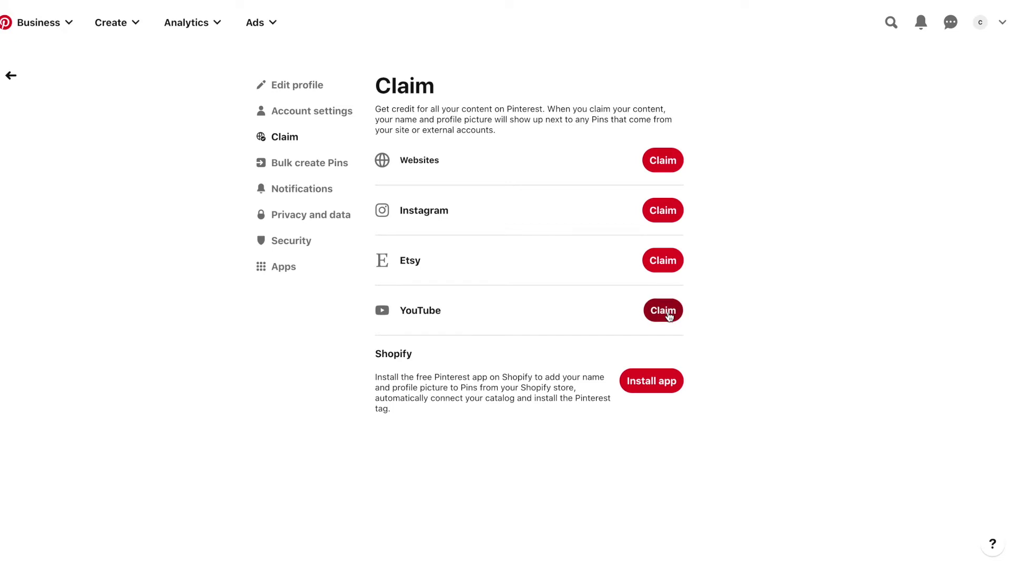
left_click(669, 314)
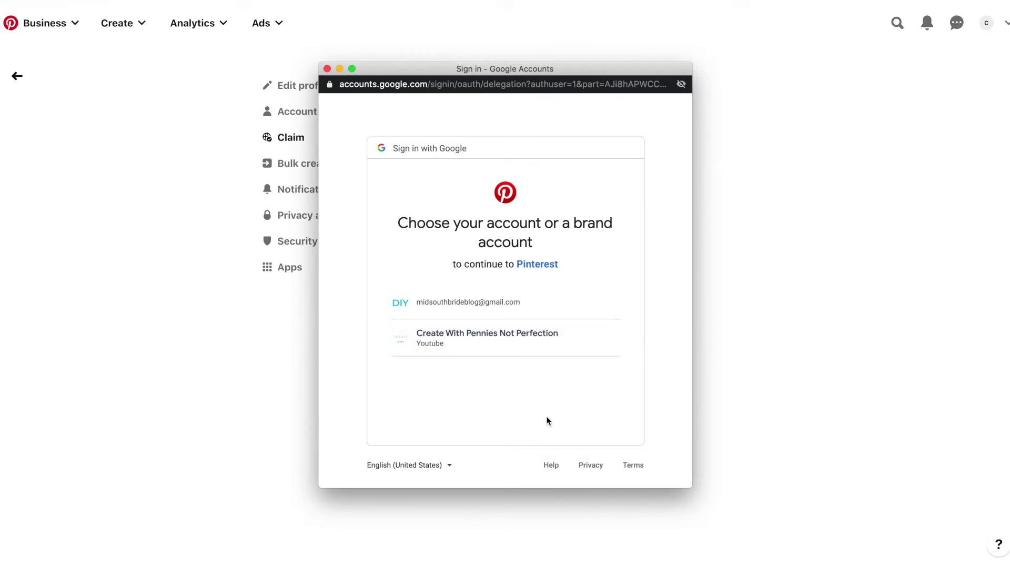
Choose the YouTube brand account and allow Pinterest to manage it
left_click(514, 346)
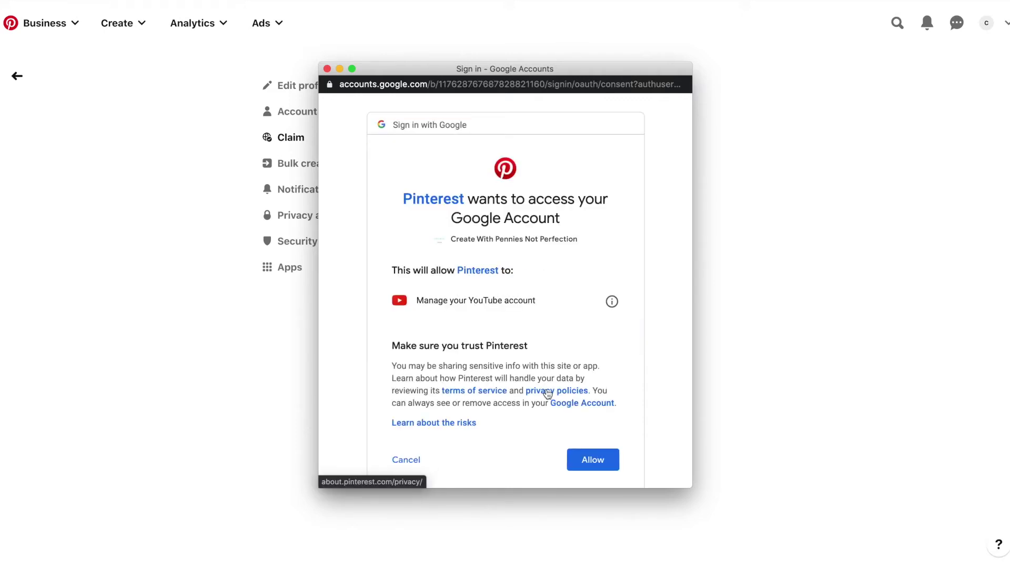
scroll(548, 394, "down", 2)
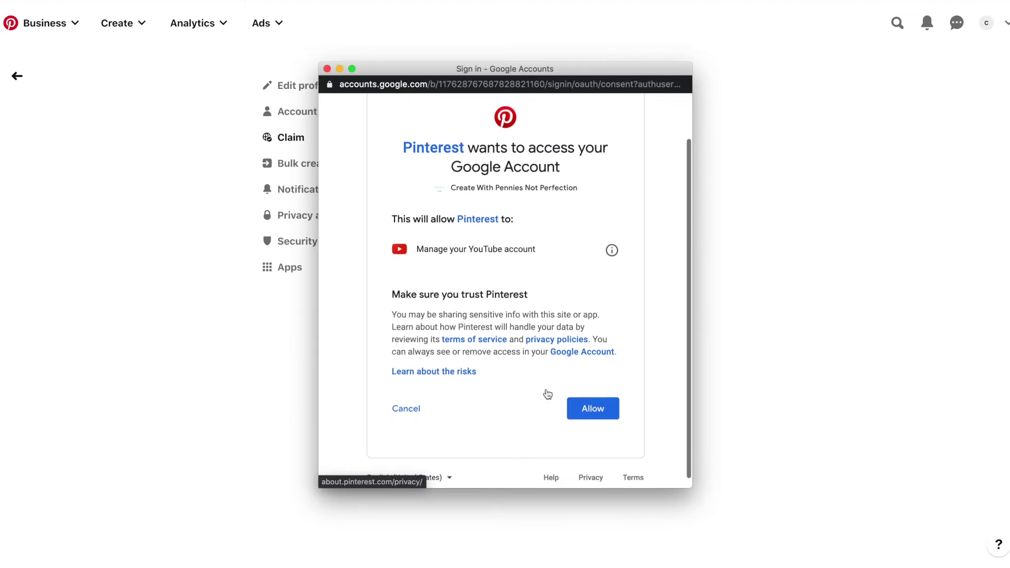
scroll(547, 394, "up", 1)
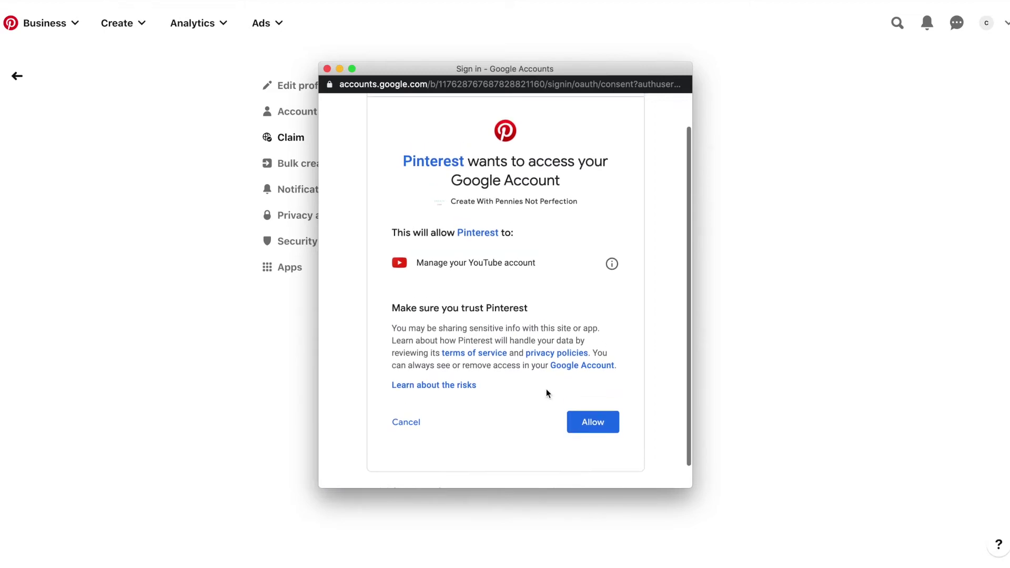
left_click(593, 423)
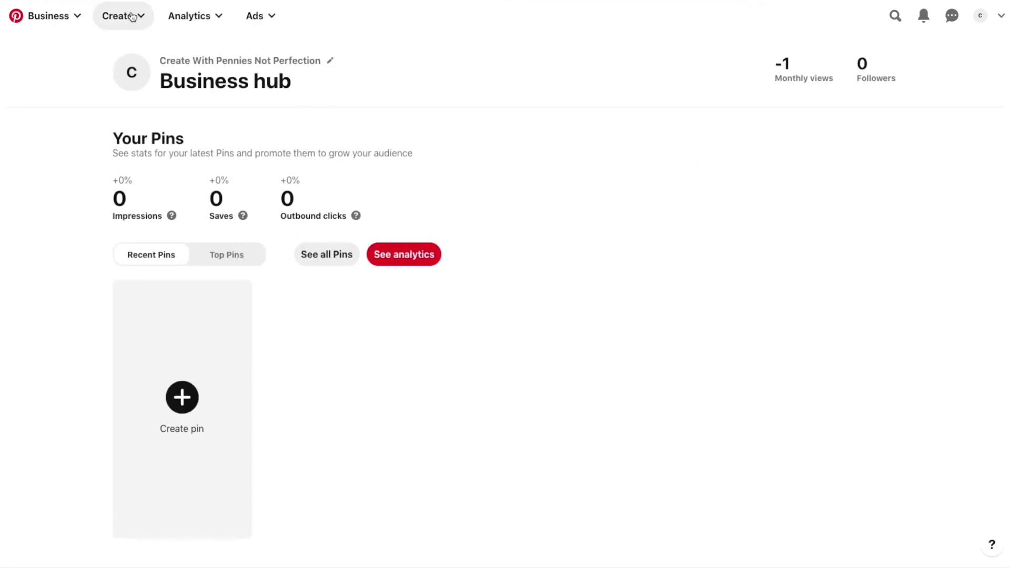
Start a new Pin from Pinterest's Create menu
left_click(122, 16)
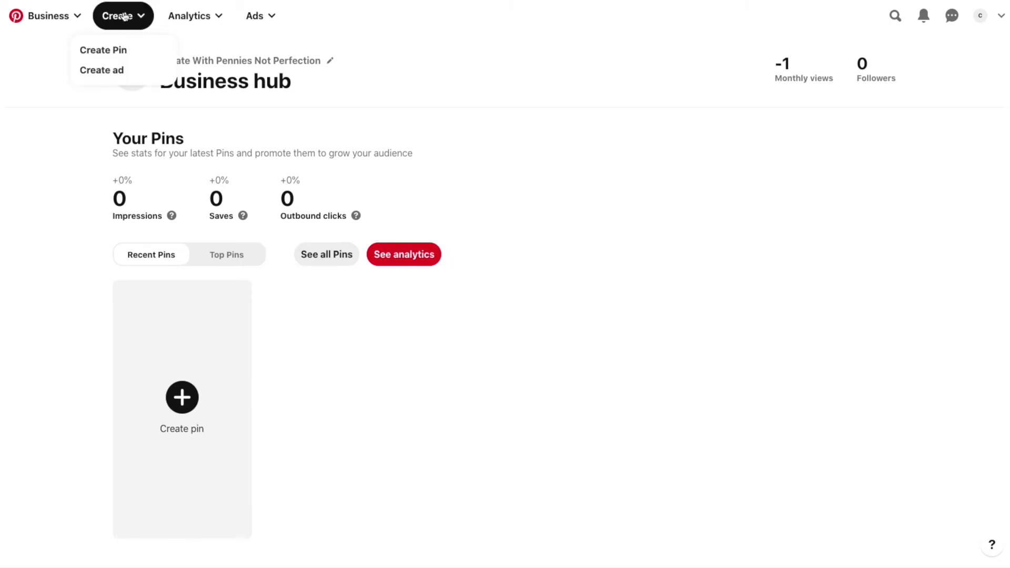
left_click(118, 53)
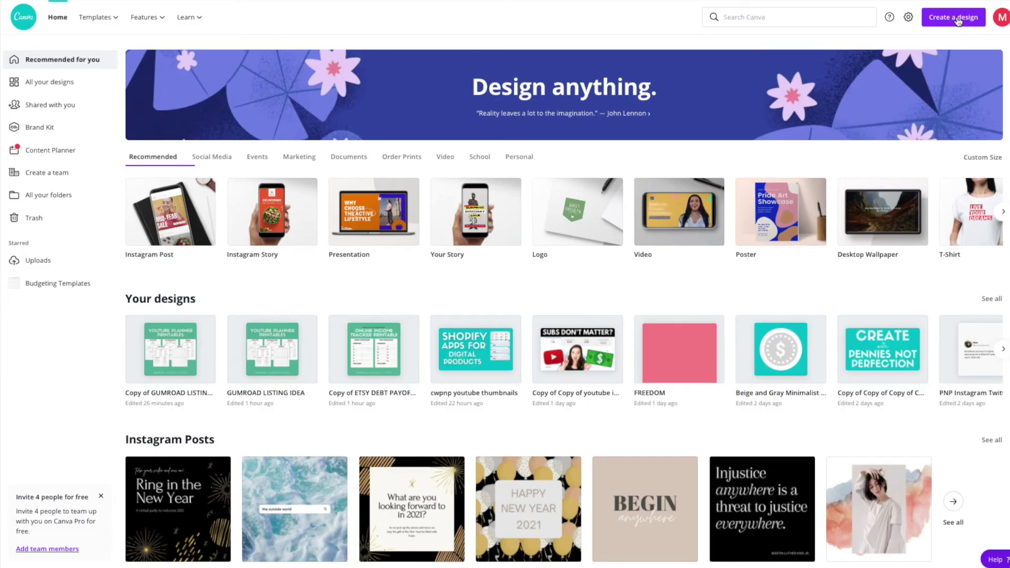
Create a new Canva design sized as a Pinterest Pin
left_click(957, 20)
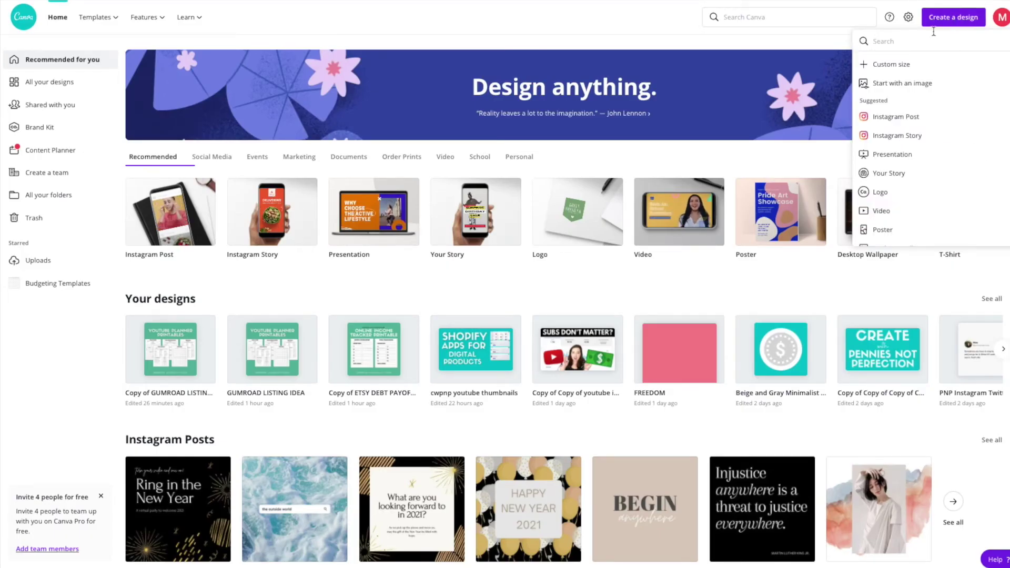
type("pin")
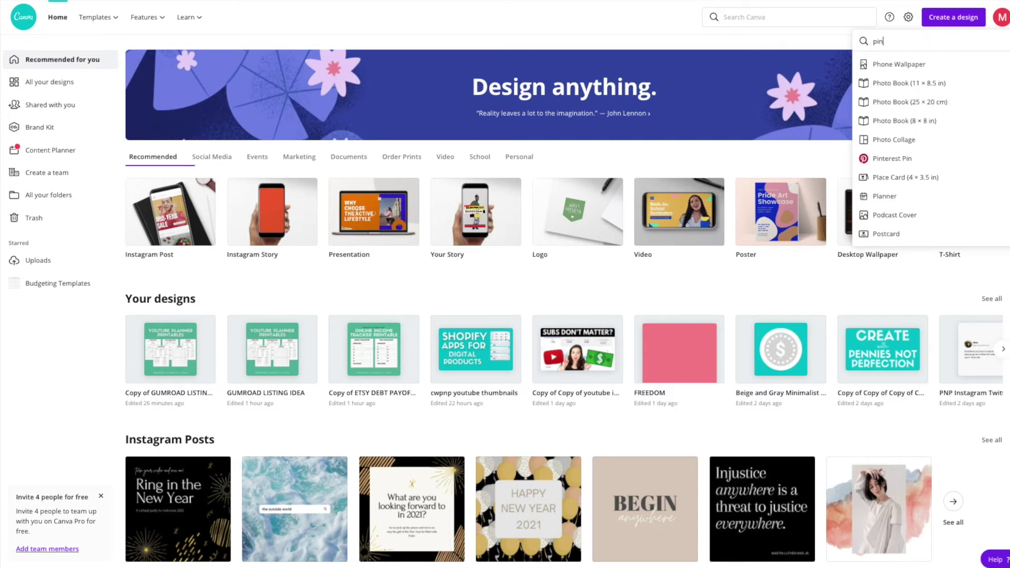
type("ter")
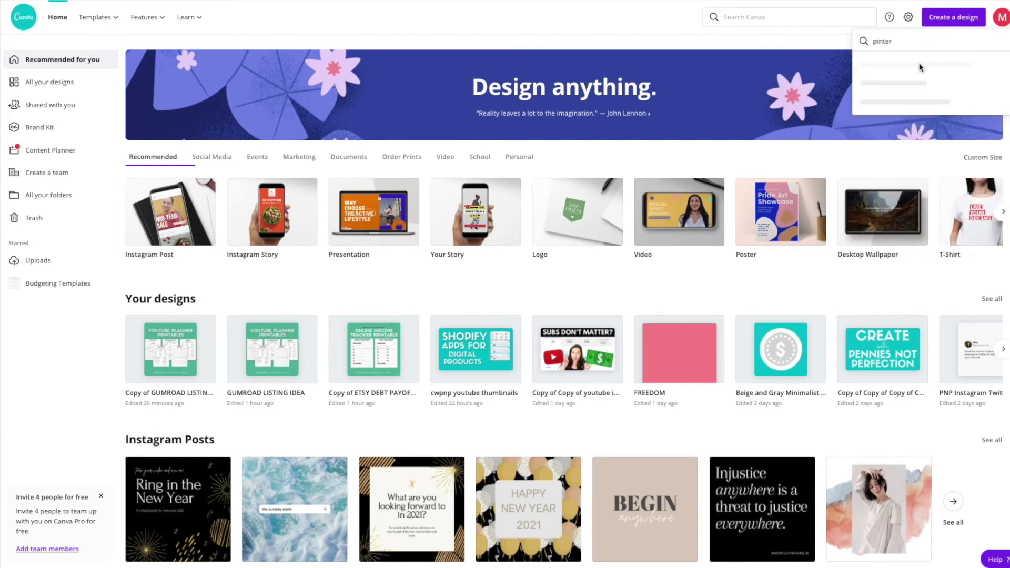
left_click(909, 65)
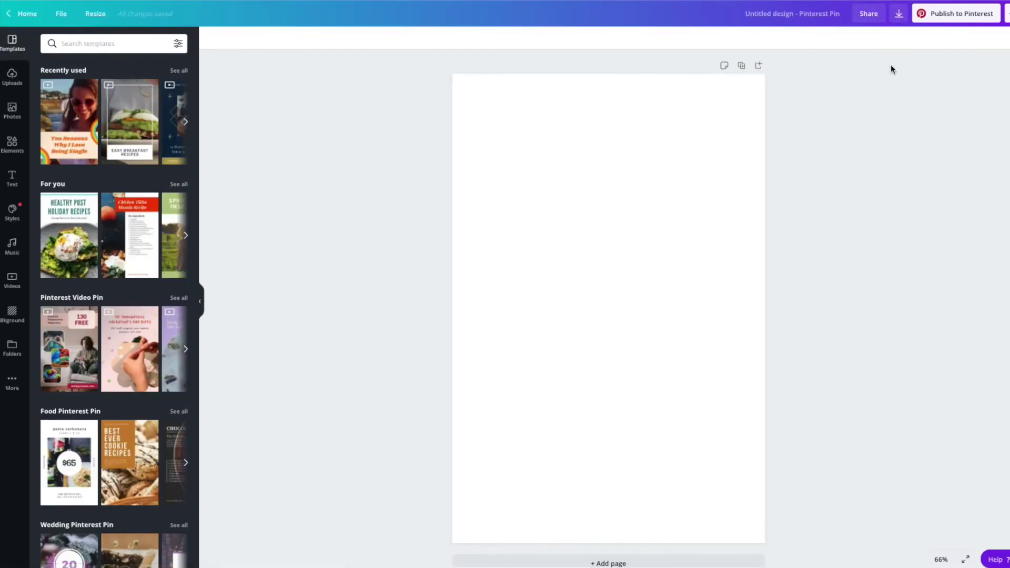
Apply the '25 Ways to Boost Blog Traffic' template from the Templates sidebar
scroll(179, 247, "down", 4)
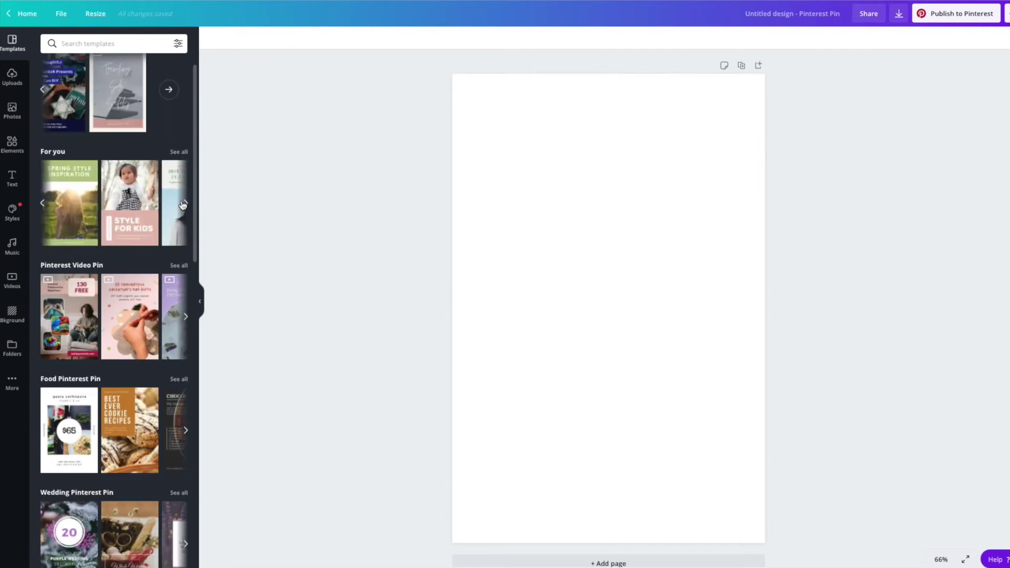
scroll(183, 334, "down", 15)
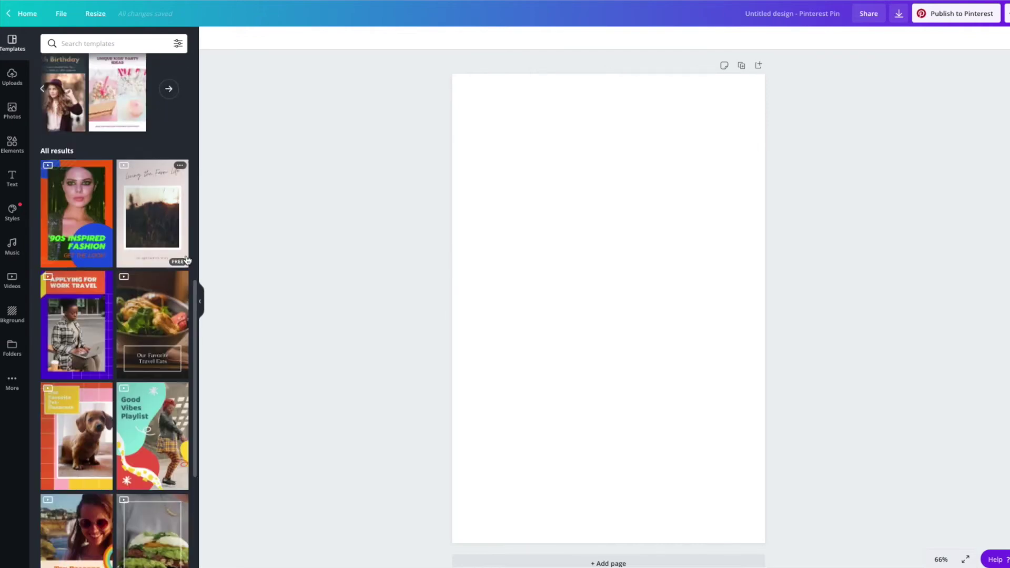
scroll(186, 299, "down", 5)
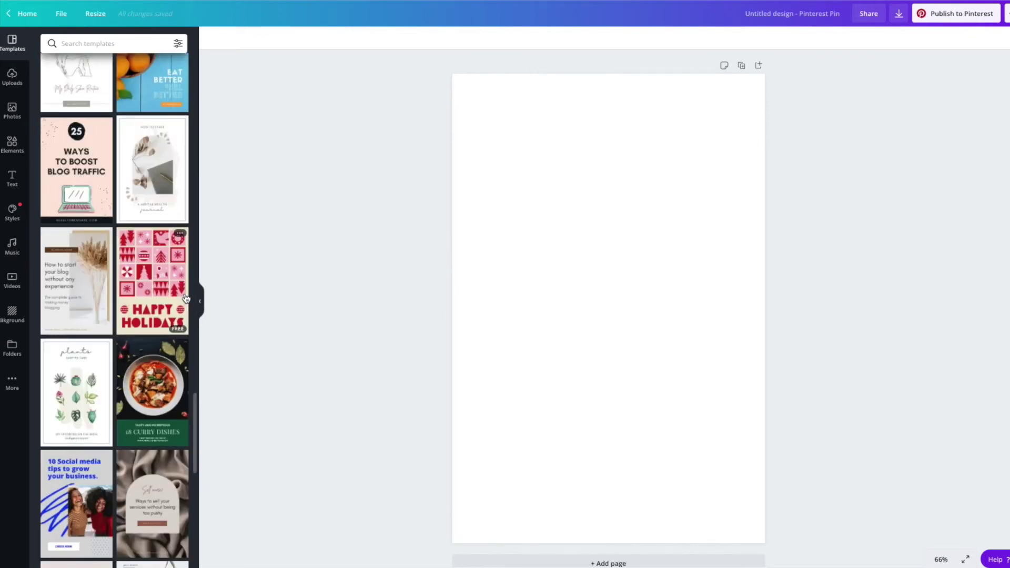
left_click(68, 161)
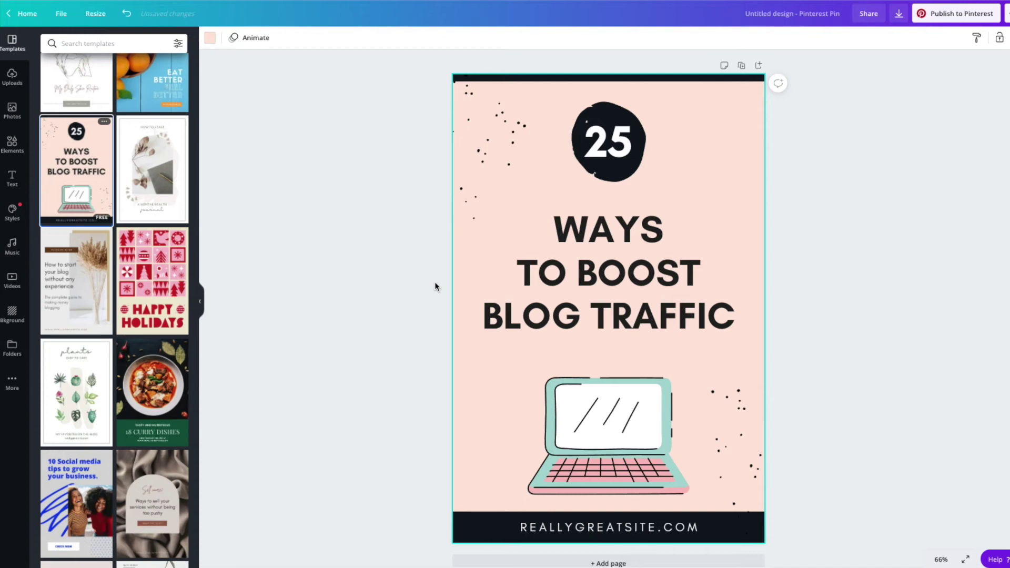
Replace the headline with the pasted YouTube video title, removing its leading 15
left_click(608, 142)
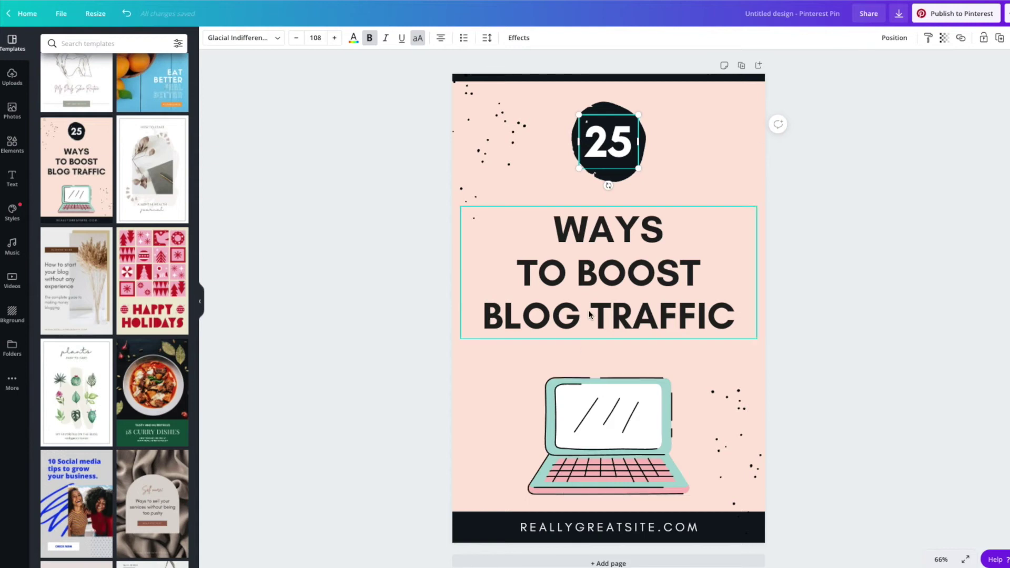
double_click(623, 313)
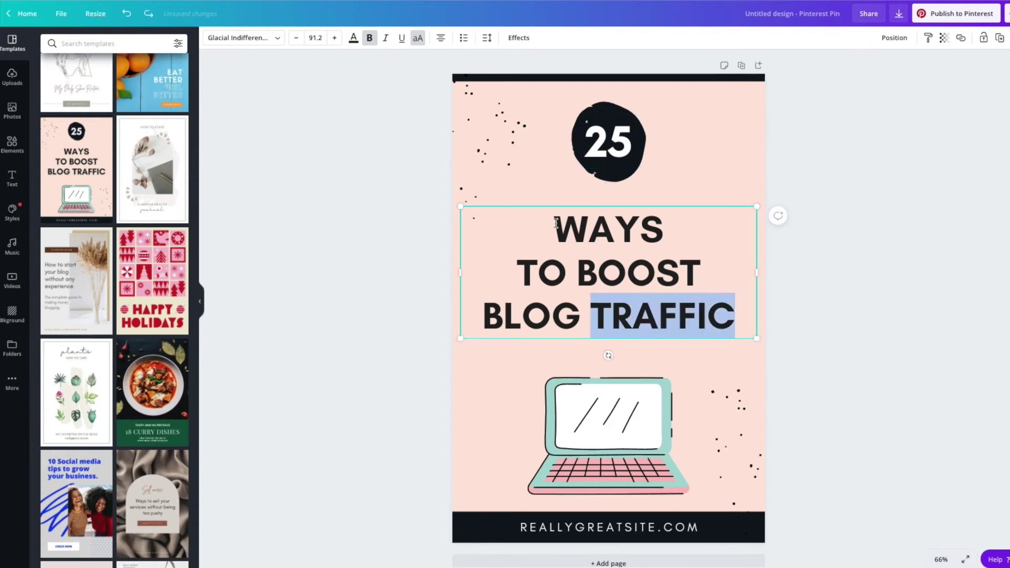
key("ctrl+a")
type("15 BEST DIGITAL PRODUCT IDEAS TO SELL ONLINE TO MAKE PASSIVE INCOME IN 2021")
double_click(504, 229)
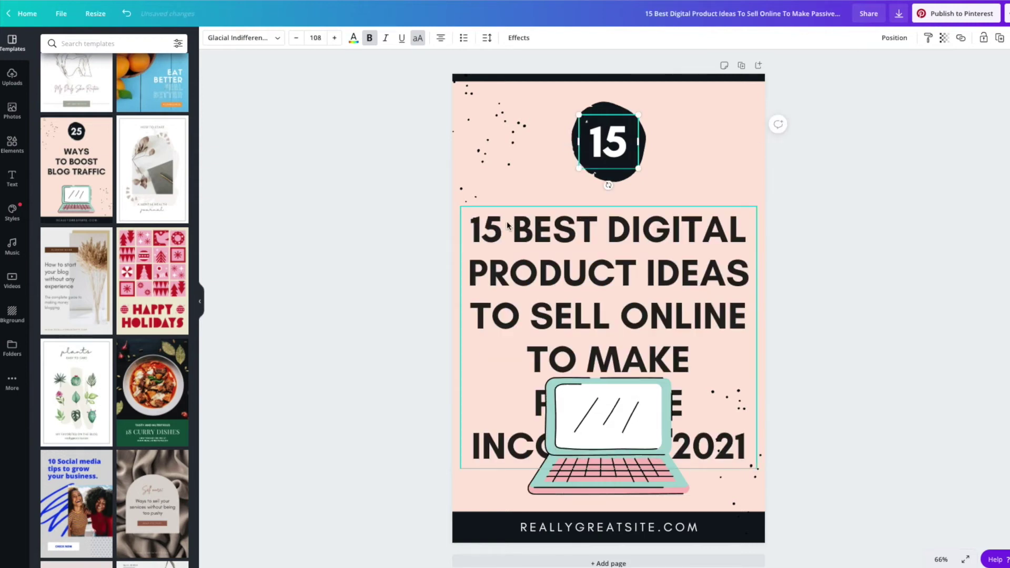
key("BackSpace")
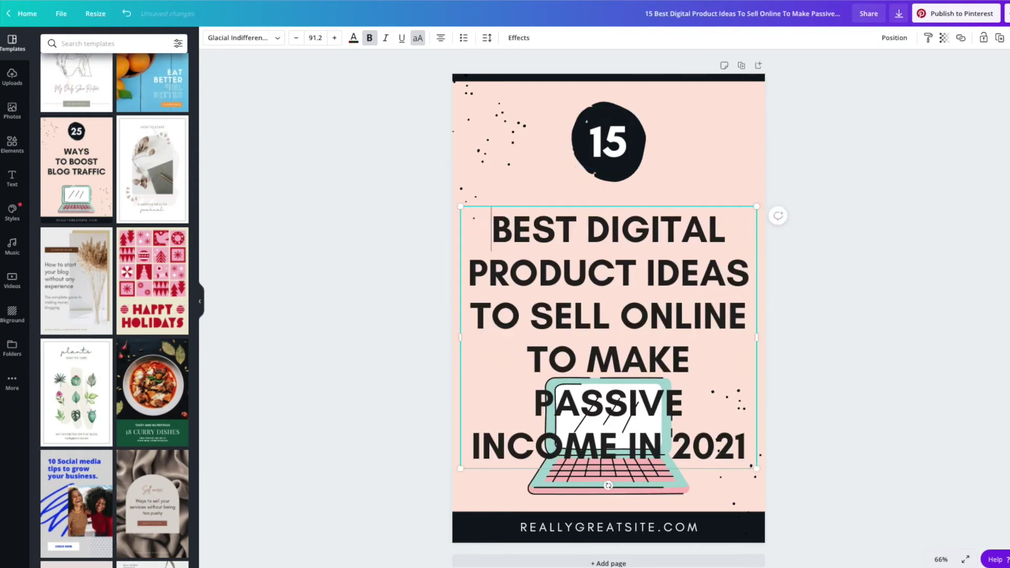
Trim 'TO MAKE PASSIVE INCOME' and 'IN 2021' from the headline and recentre it
left_click_drag(528, 362, 625, 452)
key("BackSpace")
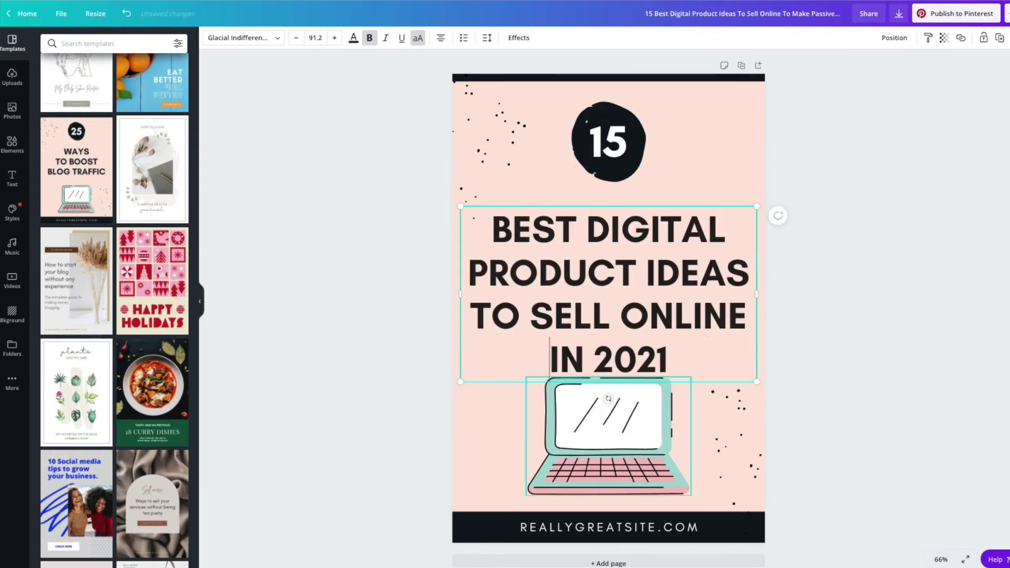
key("Escape")
double_click(625, 292)
left_click_drag(669, 362, 549, 362)
key("BackSpace")
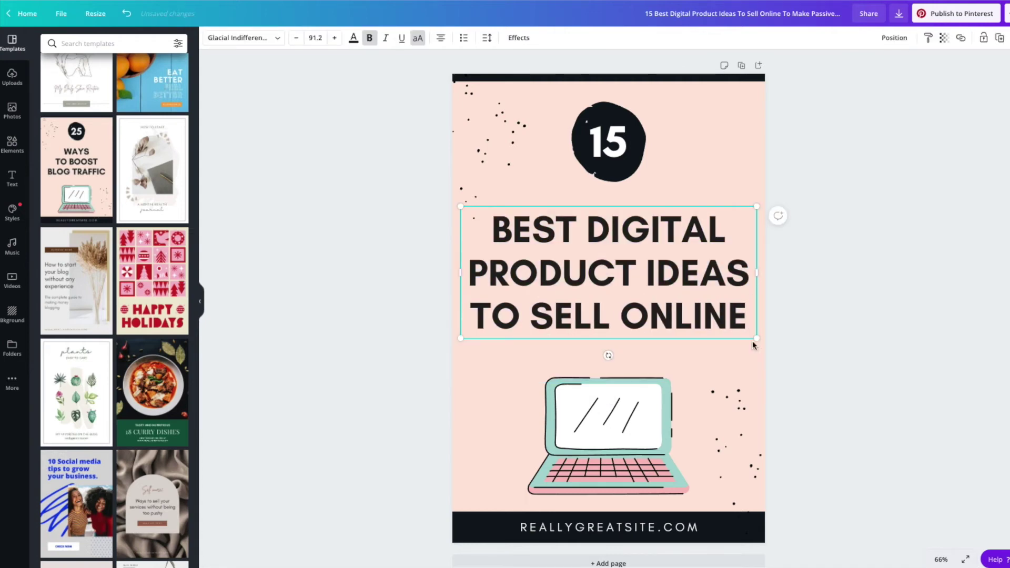
left_click_drag(702, 280, 702, 289)
left_click(936, 61)
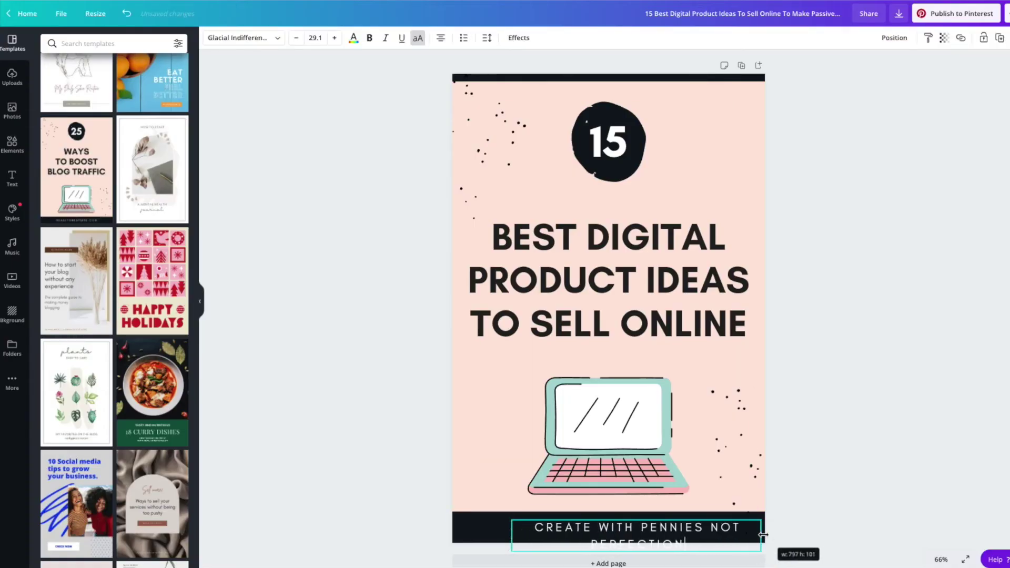
Widen the footer text box so its text fits on one line
left_click_drag(701, 528, 757, 528)
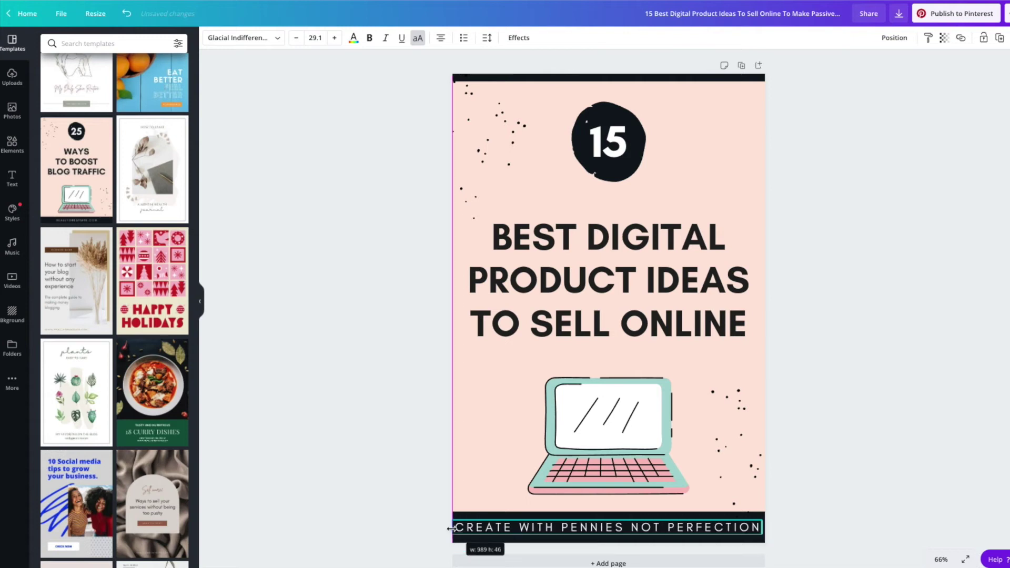
left_click_drag(513, 529, 451, 528)
left_click(500, 505)
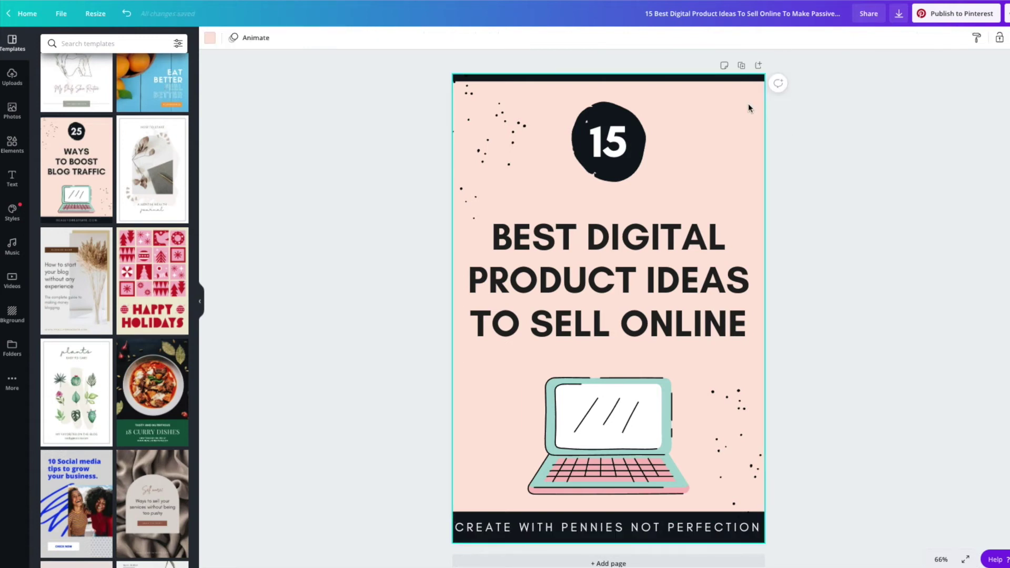
left_click(207, 37)
Make the page background teal and the laptop illustration grey
left_click(127, 131)
left_click(604, 421)
left_click(225, 38)
left_click(47, 134)
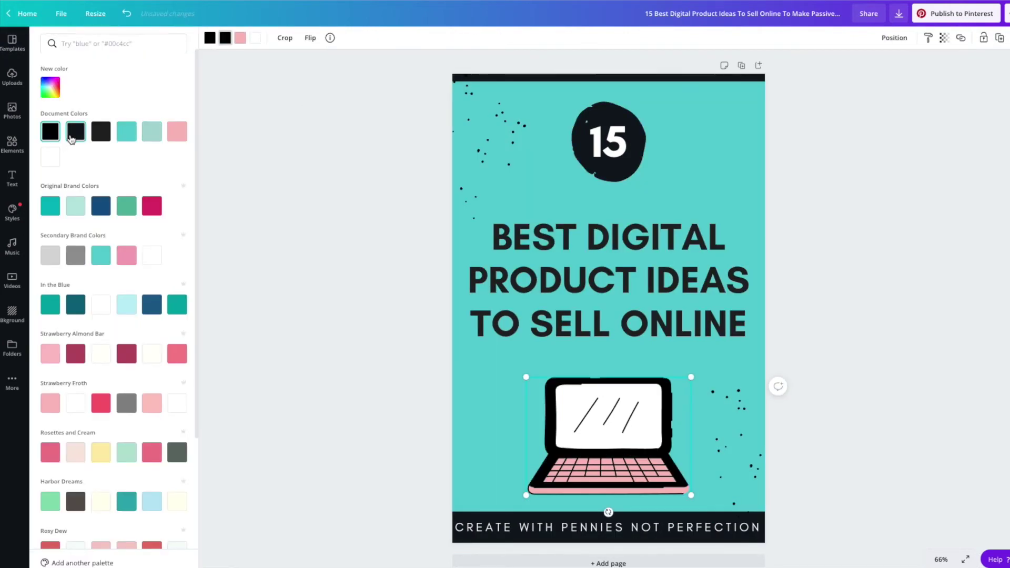
left_click(75, 255)
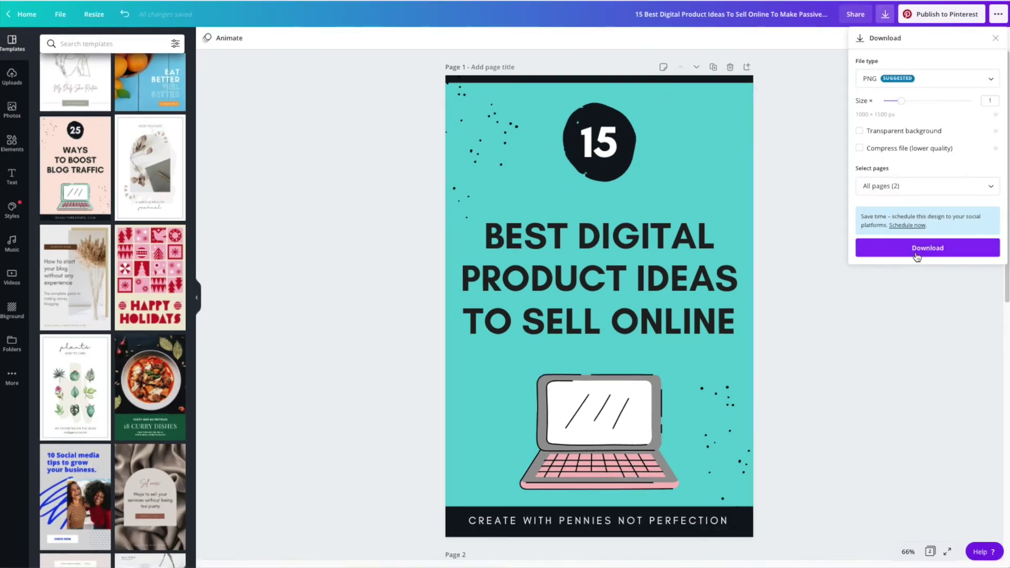
Download the finished pin design as a PNG
left_click(907, 226)
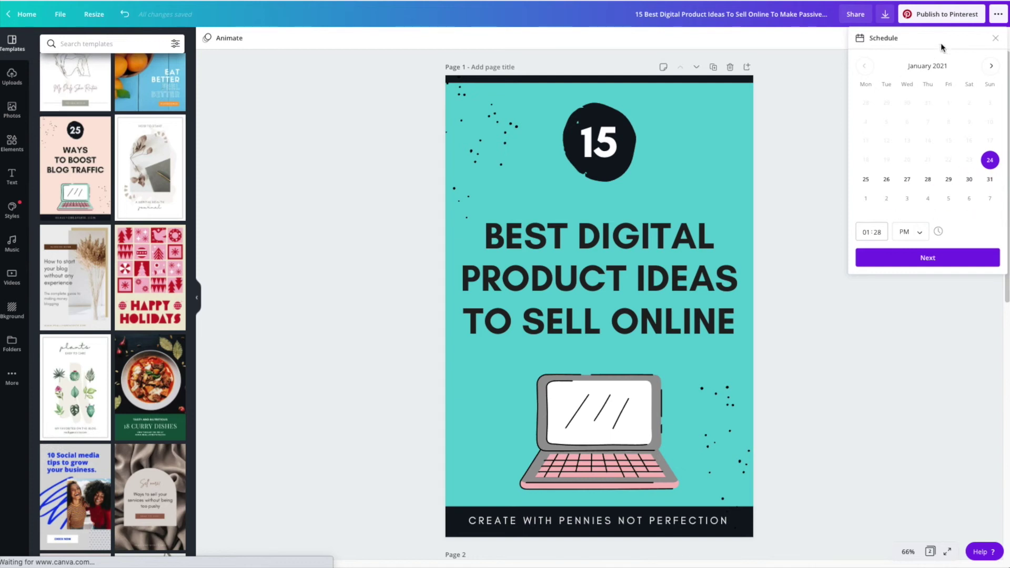
left_click(995, 38)
left_click(885, 17)
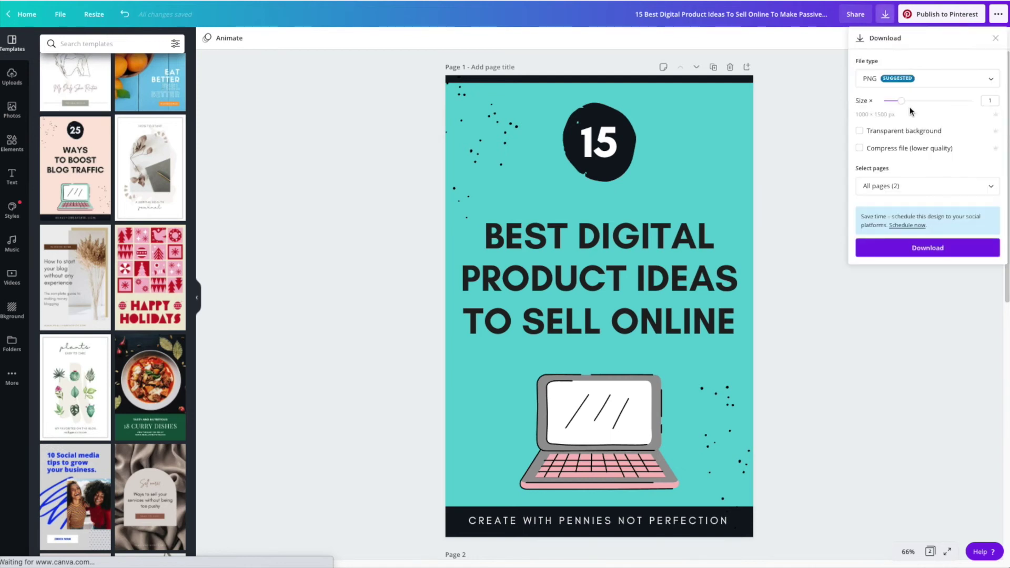
left_click(942, 16)
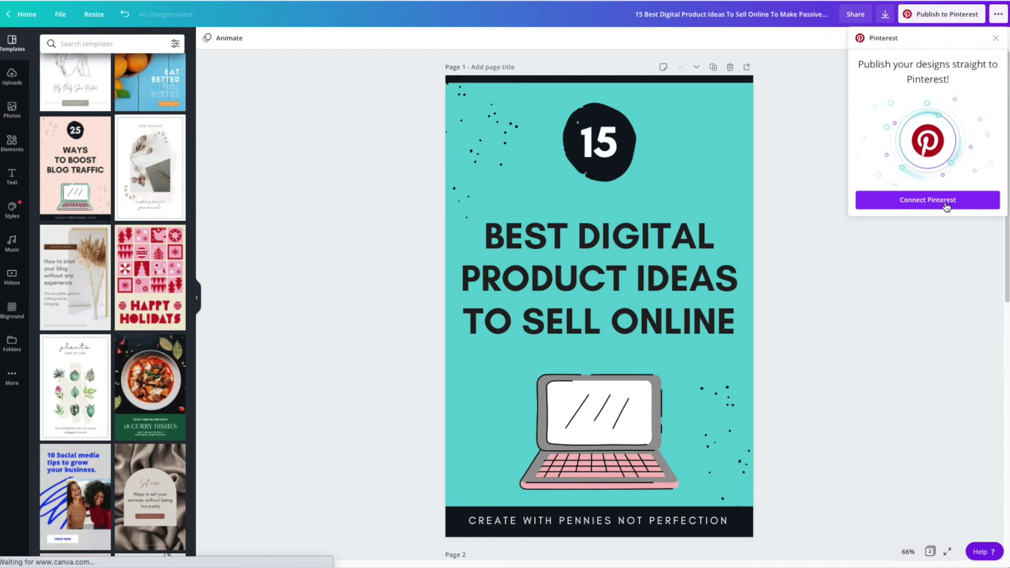
left_click(885, 14)
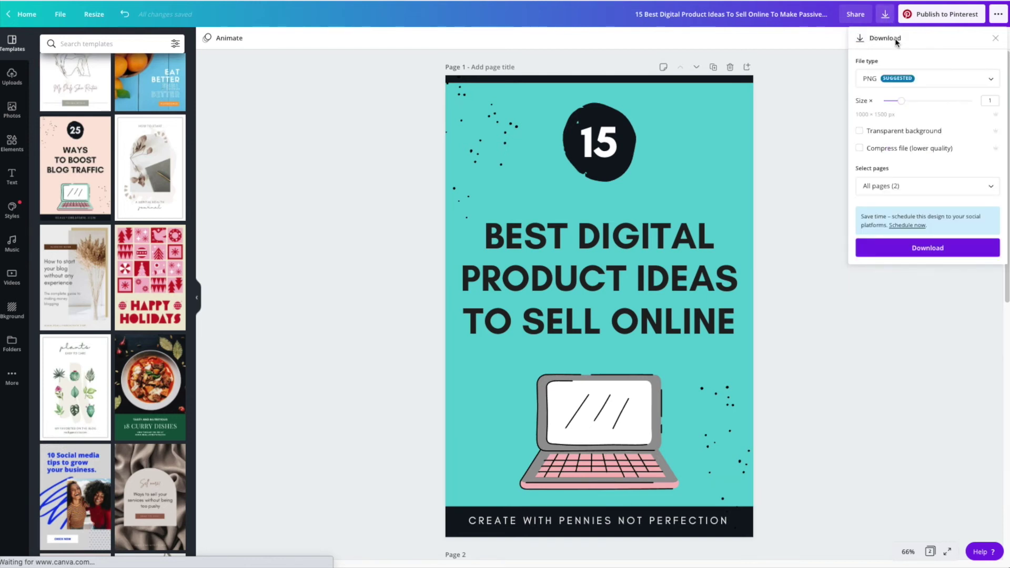
left_click(966, 253)
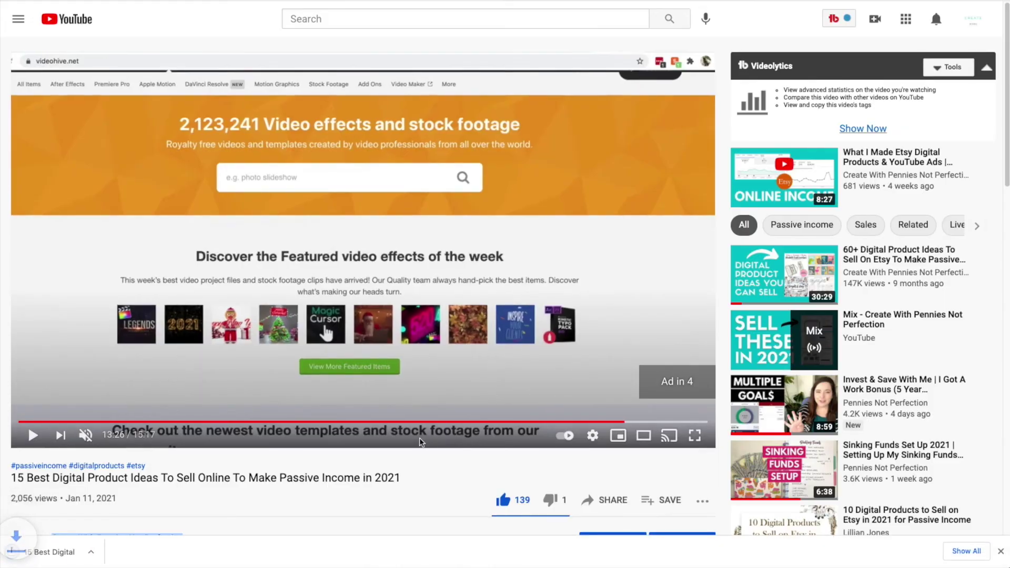
Rename both exported PNGs in Finder to the YouTube video title
left_click_drag(401, 478, 12, 478)
key("super+c")
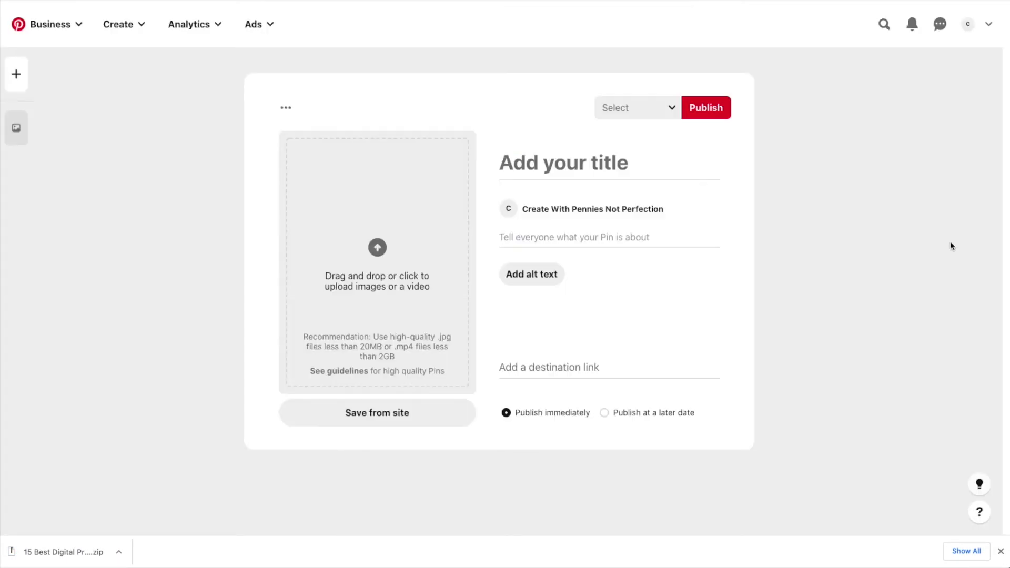
left_click(596, 171)
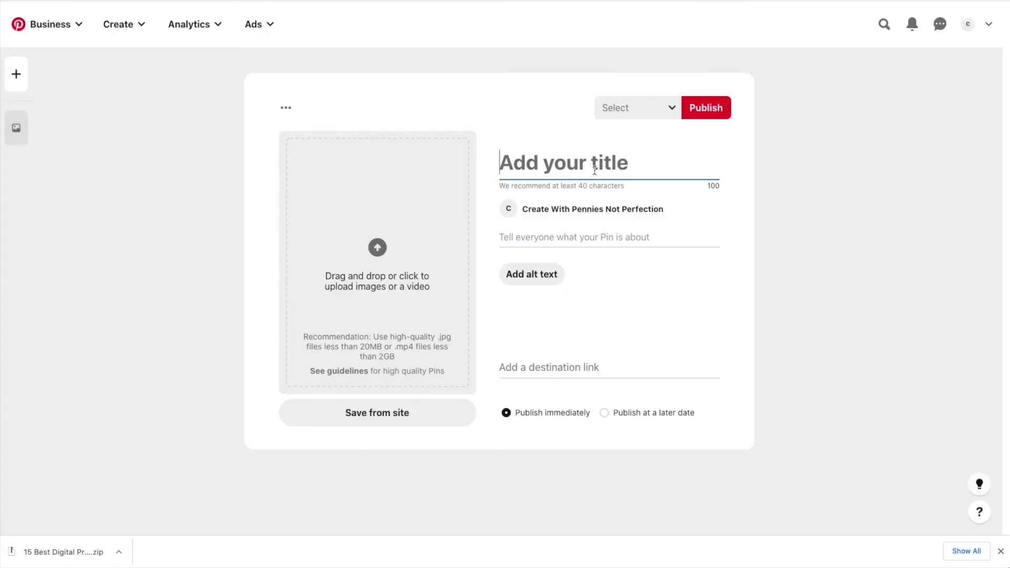
key("super+Tab")
left_click(730, 71)
key("super+v")
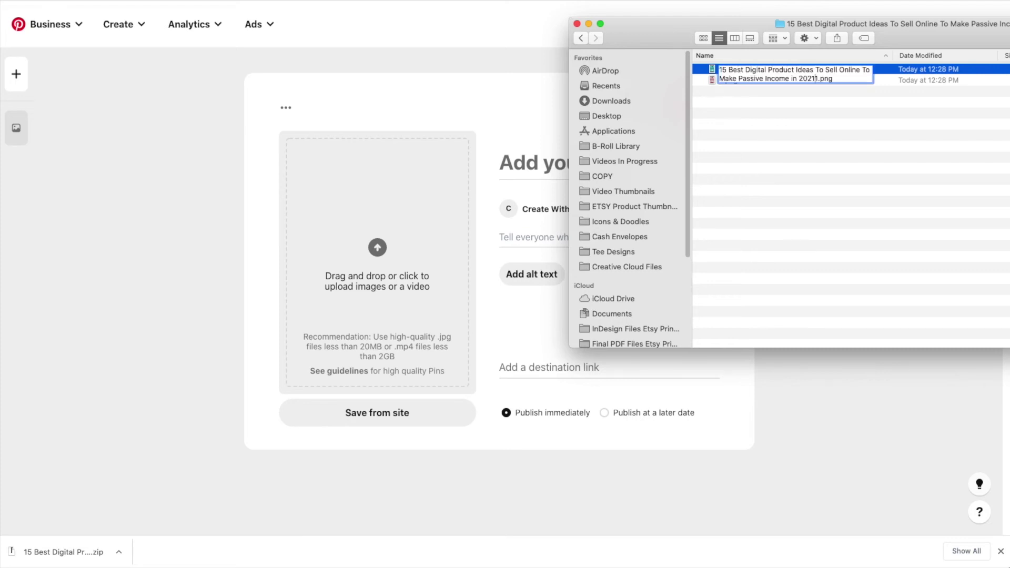
key("Return")
key("Up")
key("Return")
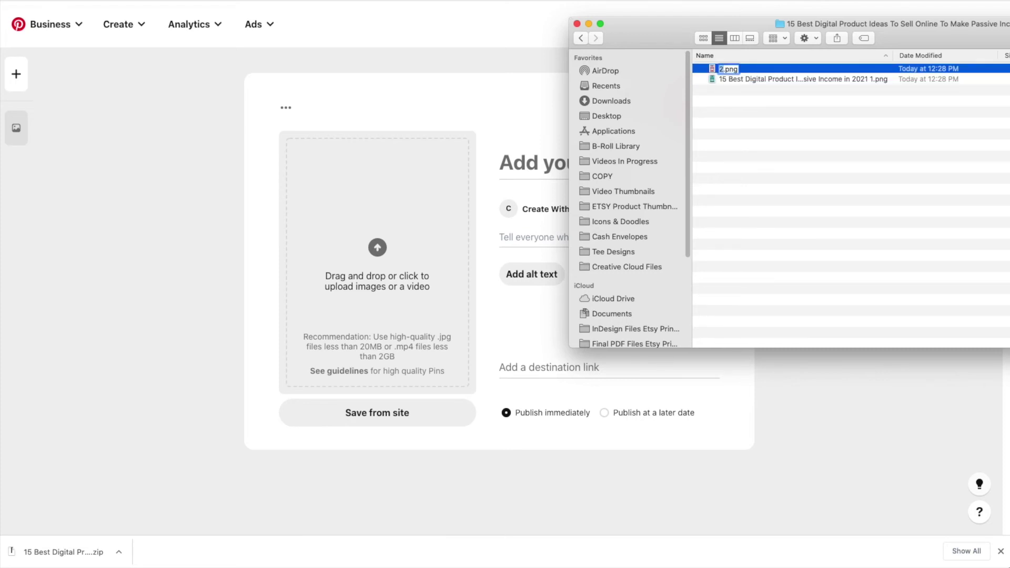
key("super+v")
key("Return")
key("space")
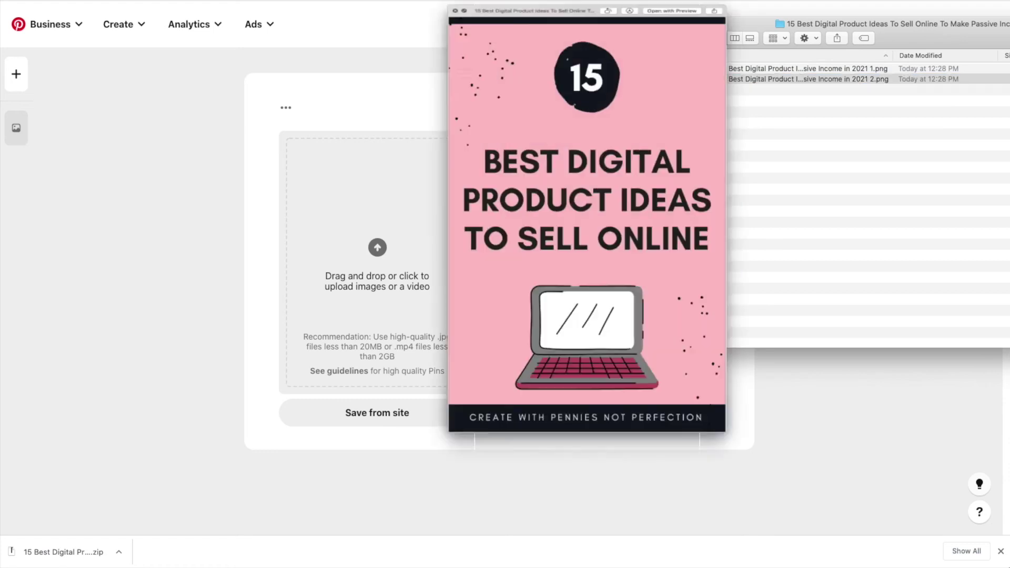
key("space")
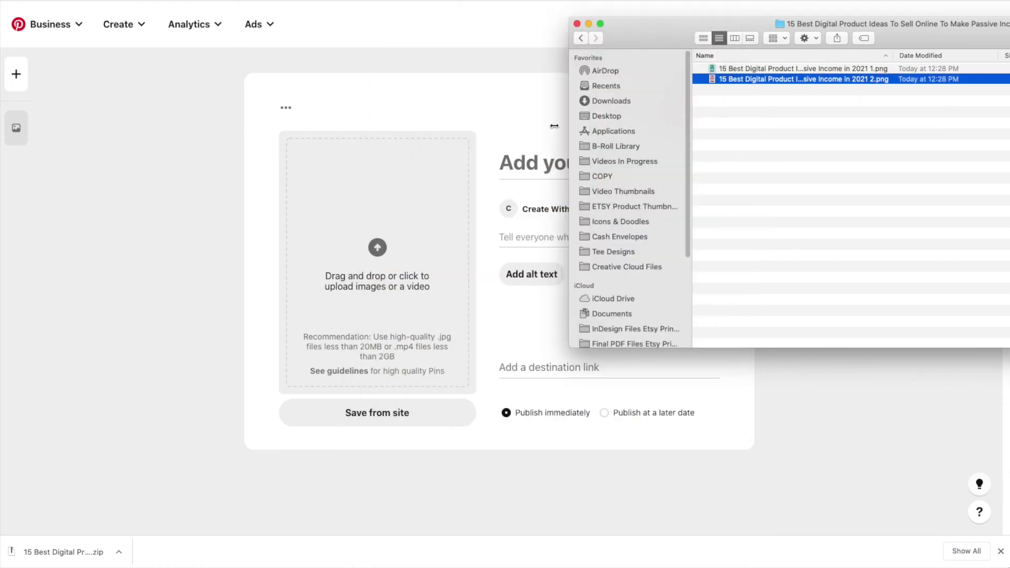
left_click(427, 187)
Fill in the pin title, a passive-income description ending in #digitalproducts #passiveincome, and alt text
key("super+v")
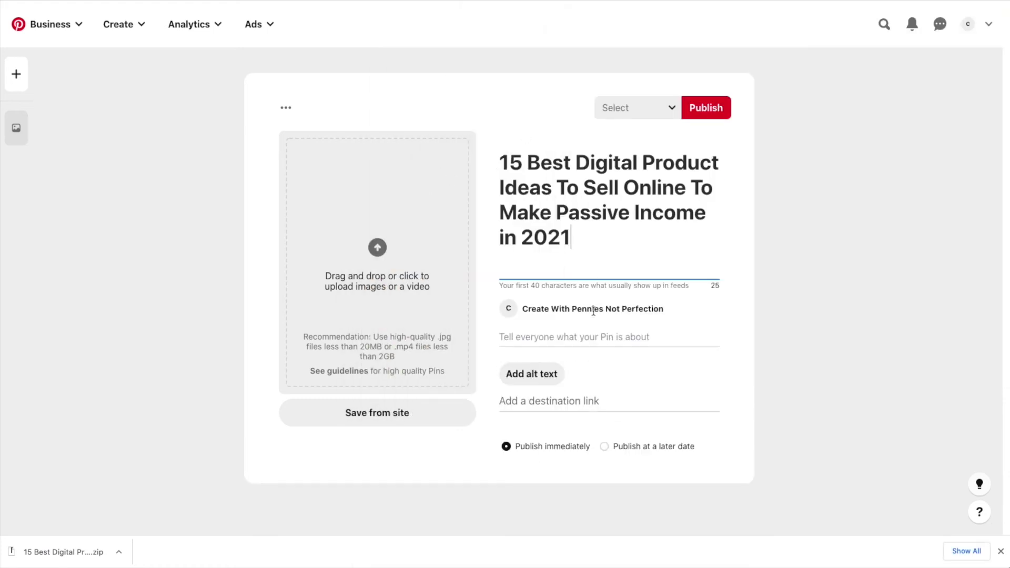
left_click(587, 337)
type("Want to ")
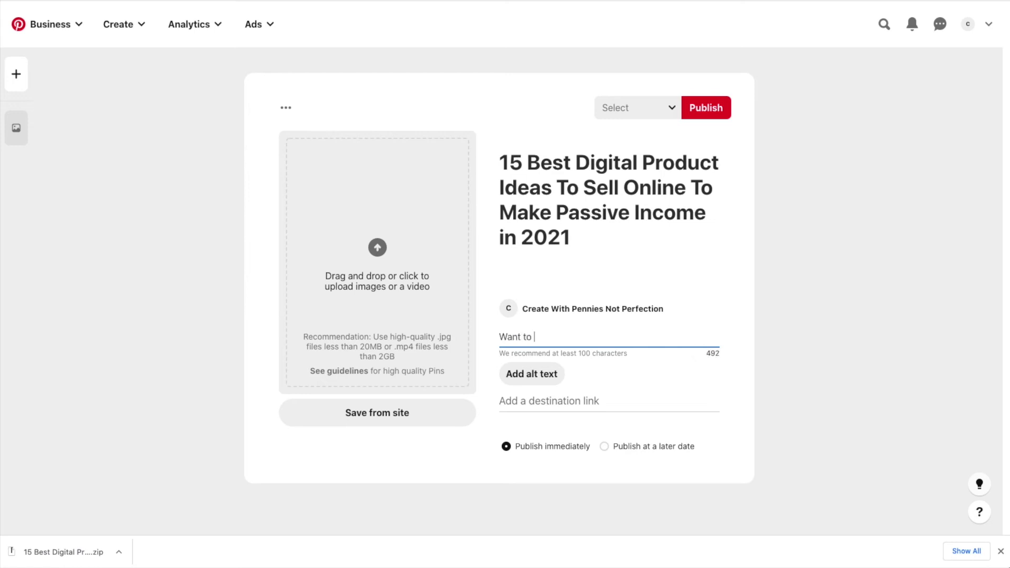
type("earn passive income from digital products in 2020")
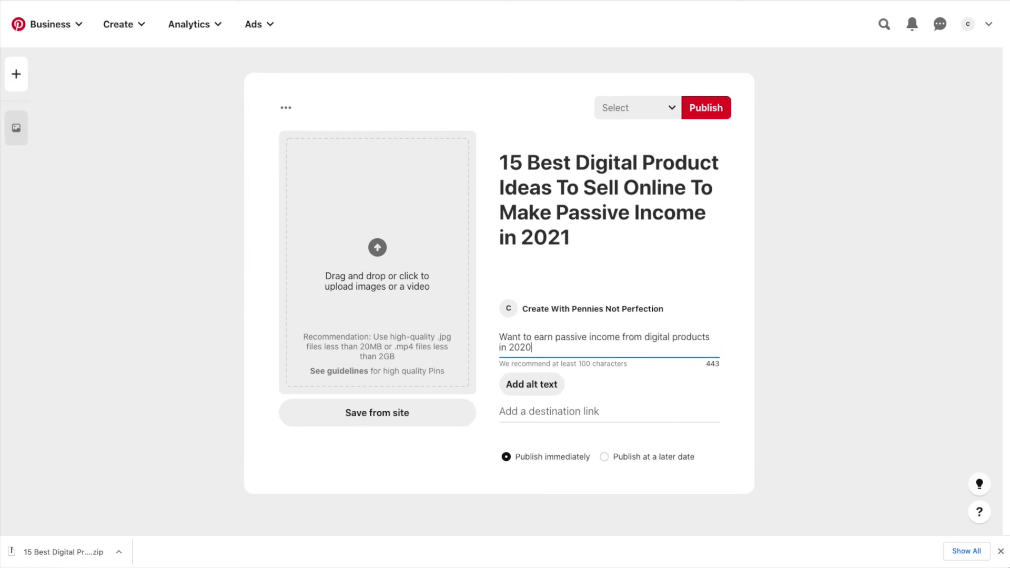
key("BackSpace")
type("1? Try selling these digit")
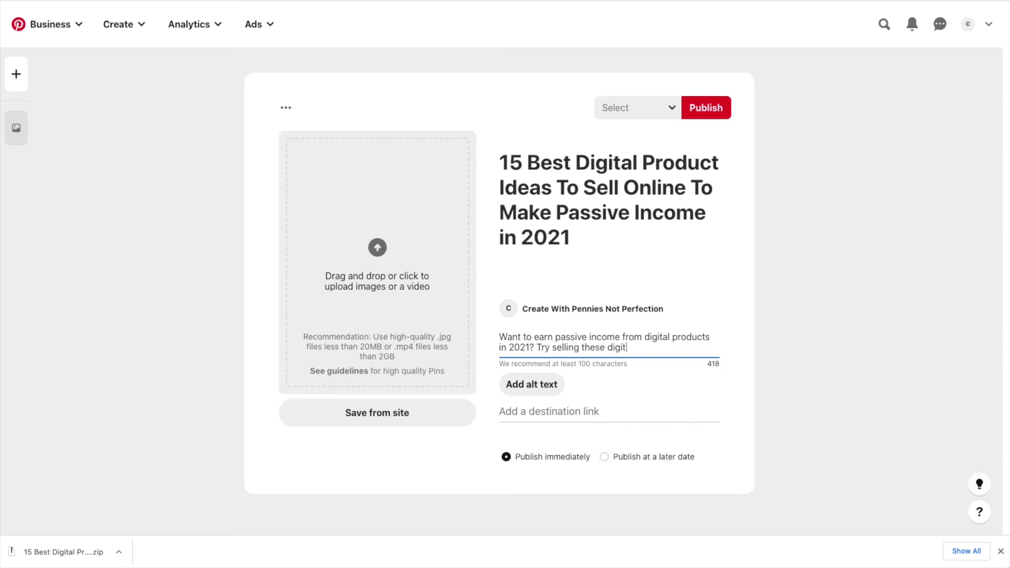
type("al products that will actually ")
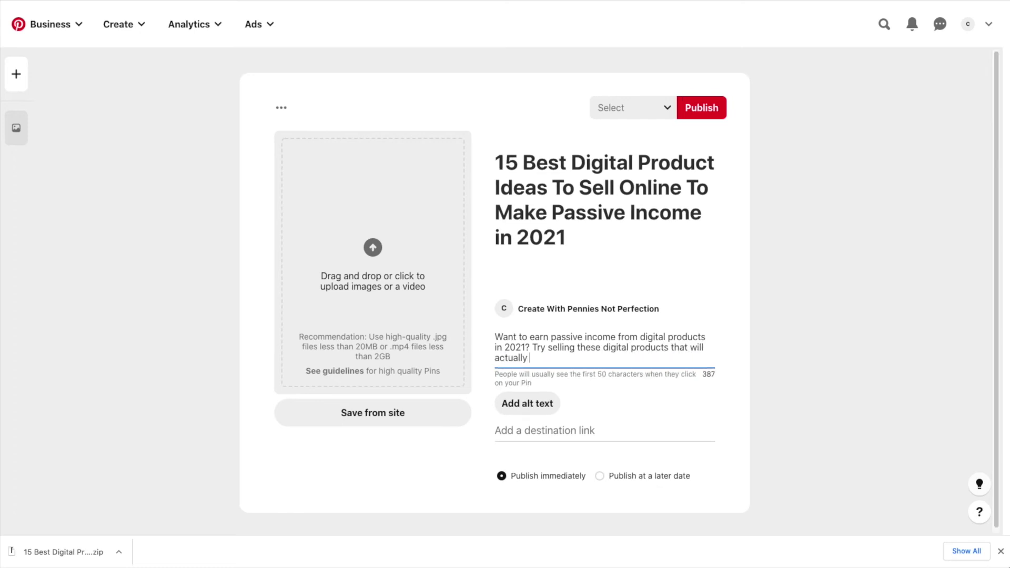
type("sell this year. All of these di")
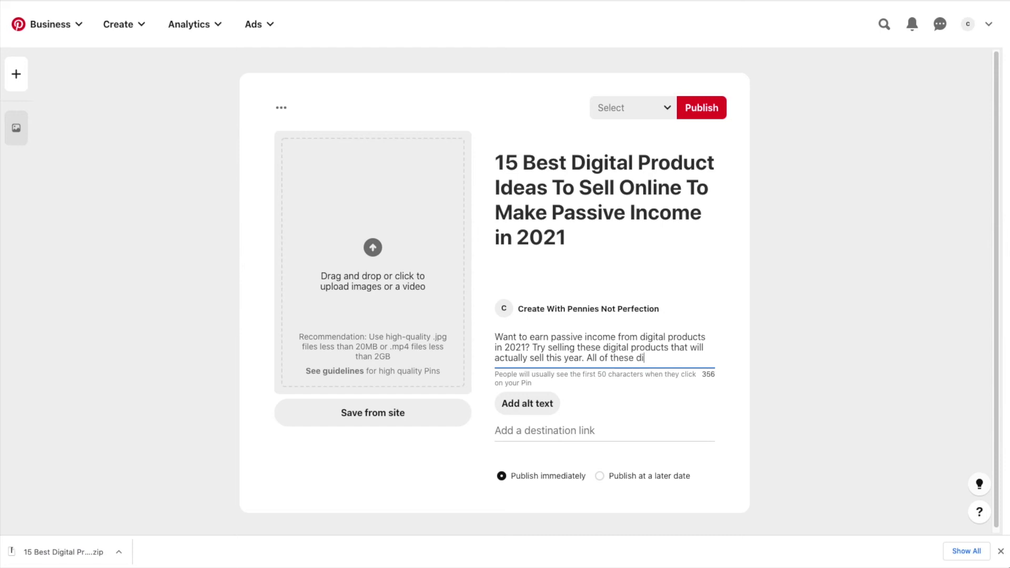
type("gital products are popular ")
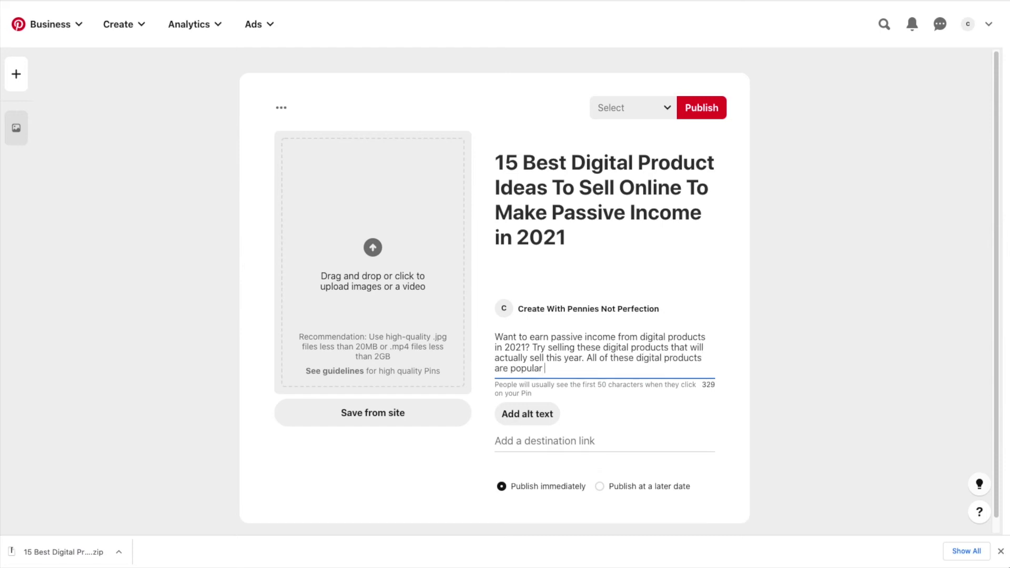
type("for the year and will help you cre")
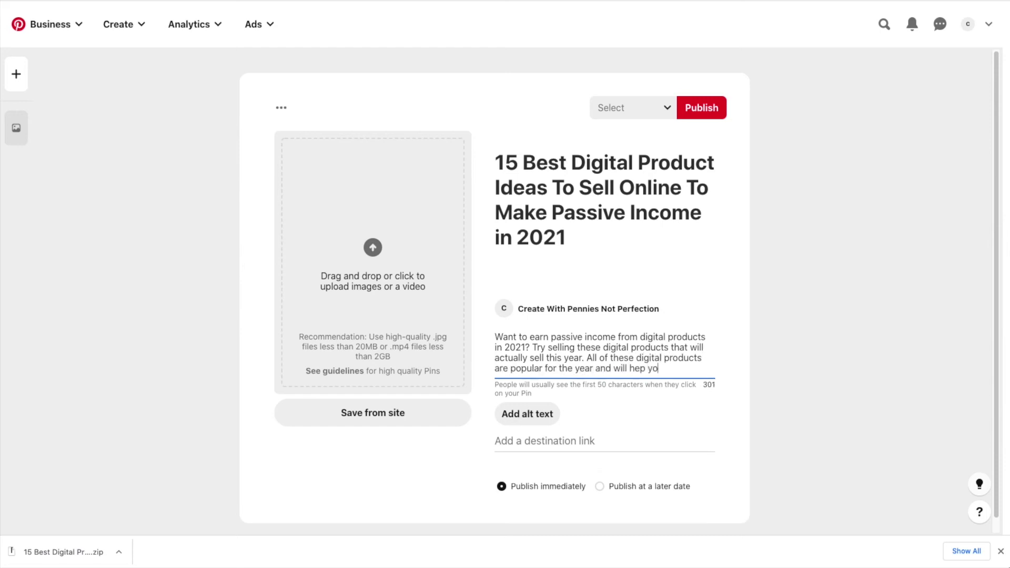
type("ate passive incom")
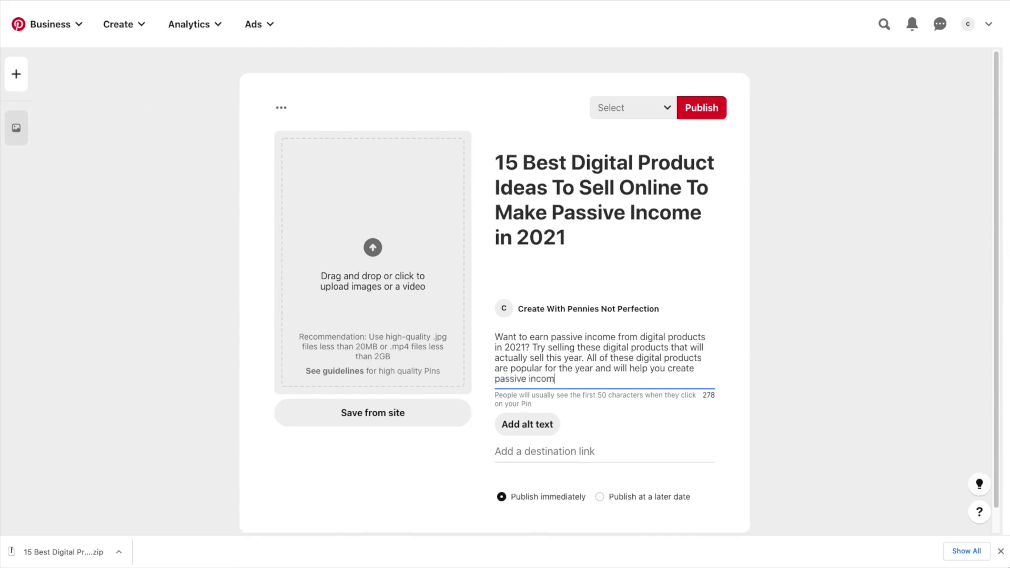
type("e. #digitalproducts #passiveincome")
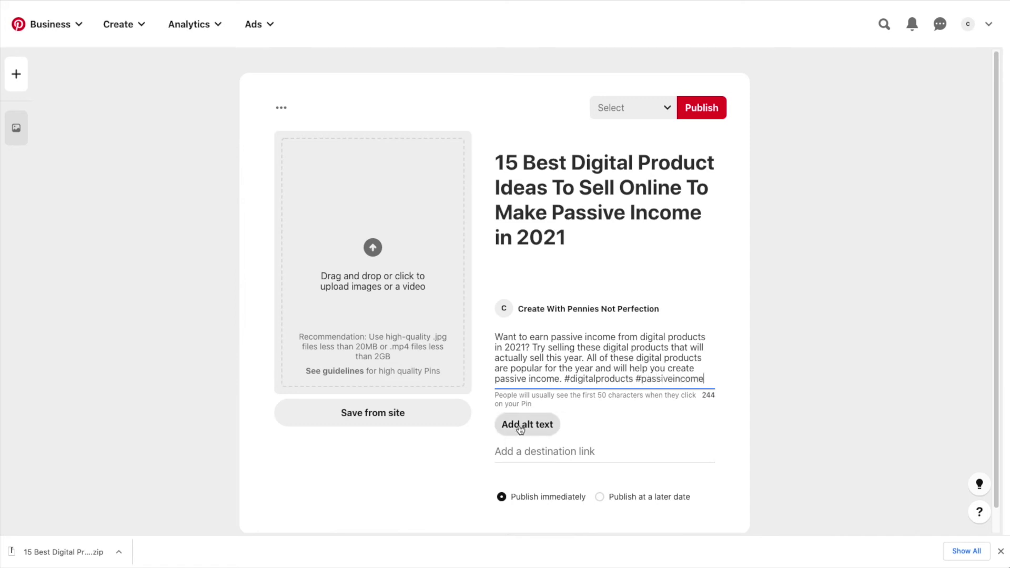
left_click(542, 427)
left_click(550, 411)
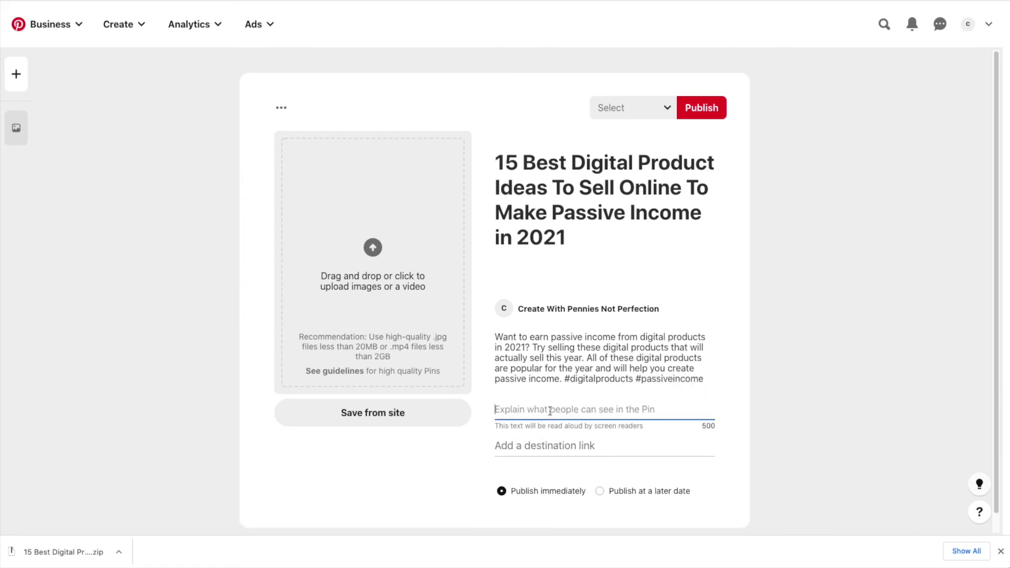
key("ctrl+v")
Copy the YouTube video's short share link
left_click(631, 452)
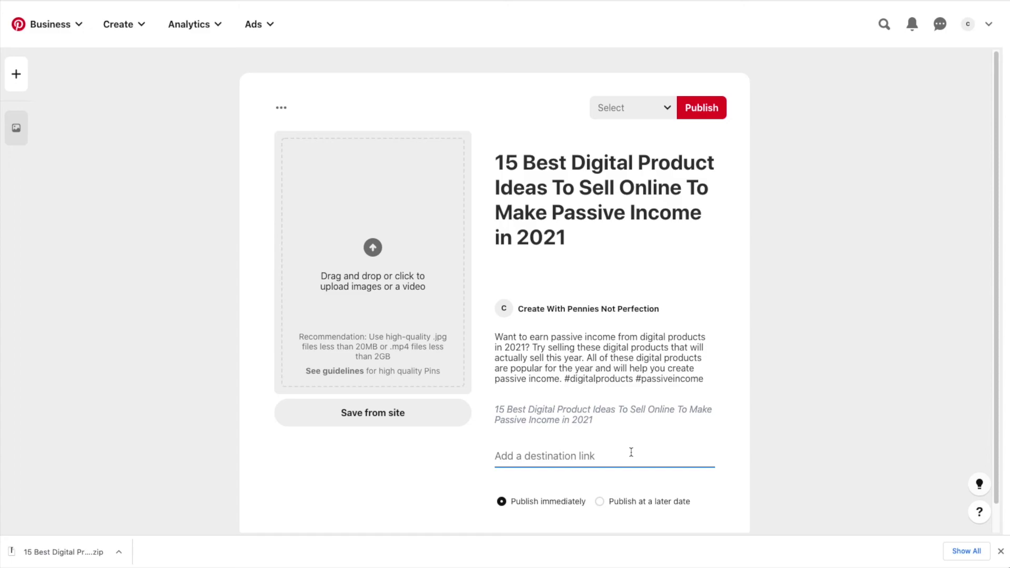
key("ctrl+Tab")
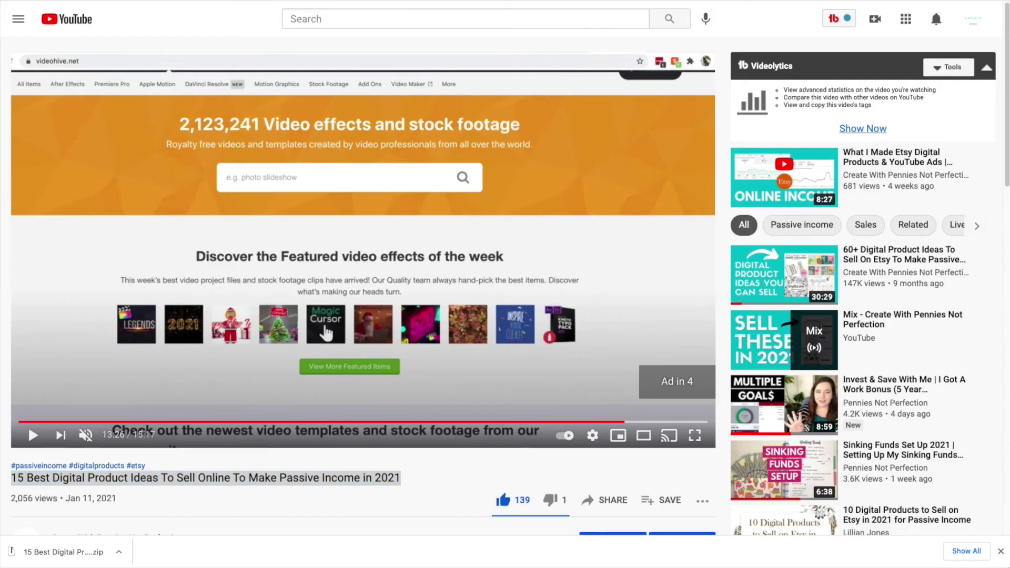
left_click(610, 500)
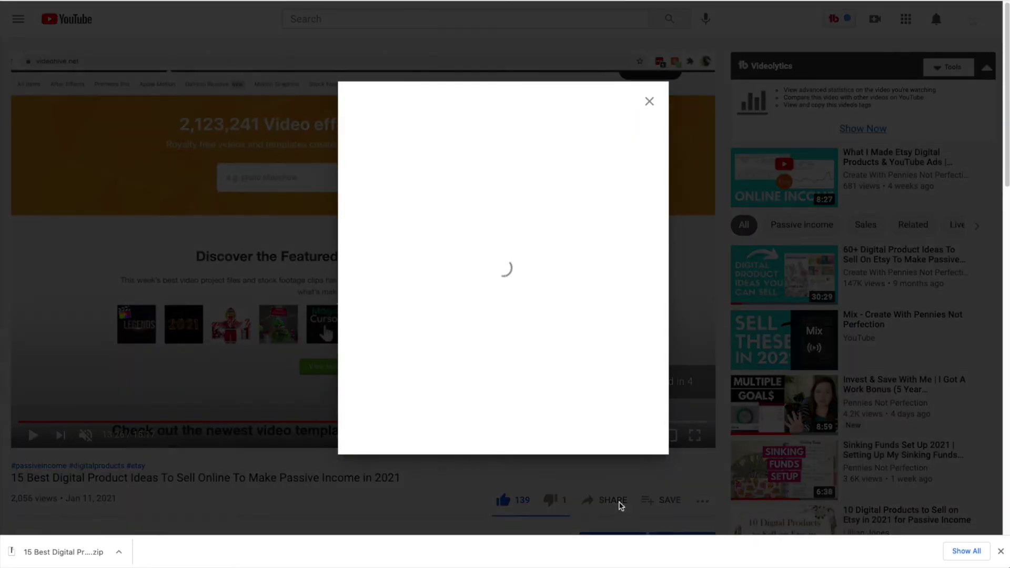
left_click(407, 342)
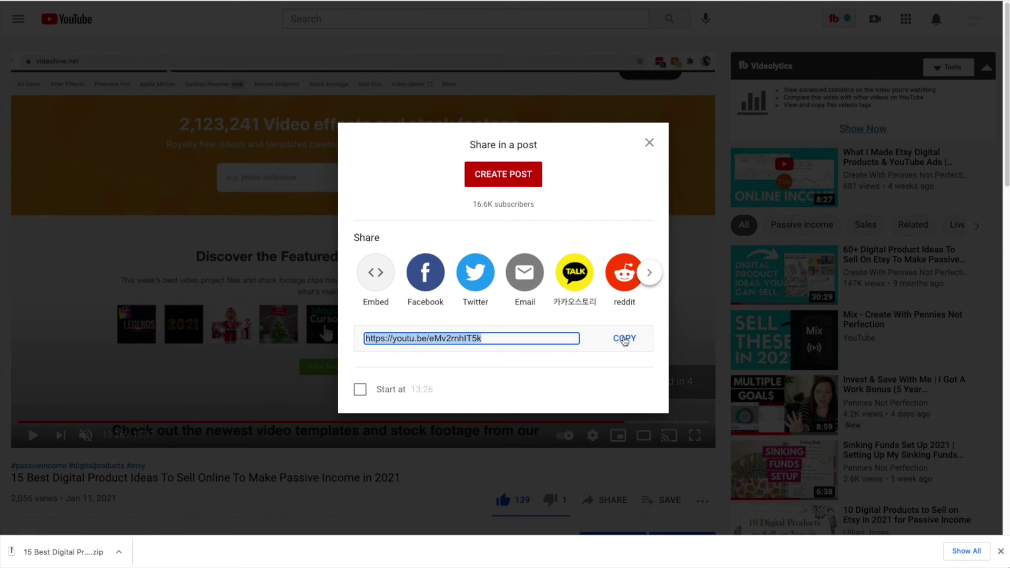
left_click(624, 339)
key("ctrl+Tab")
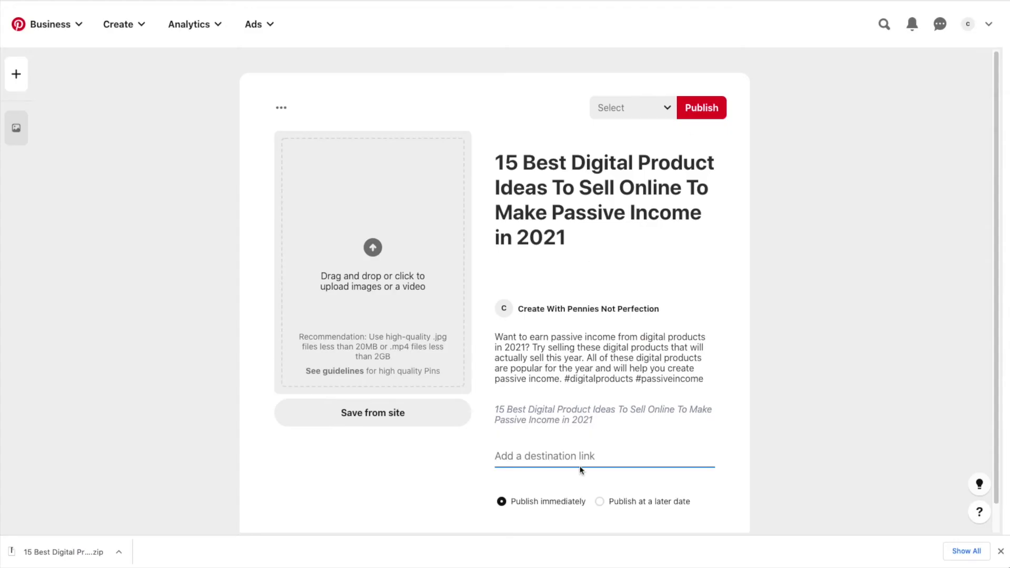
key("ctrl+v")
left_click(783, 417)
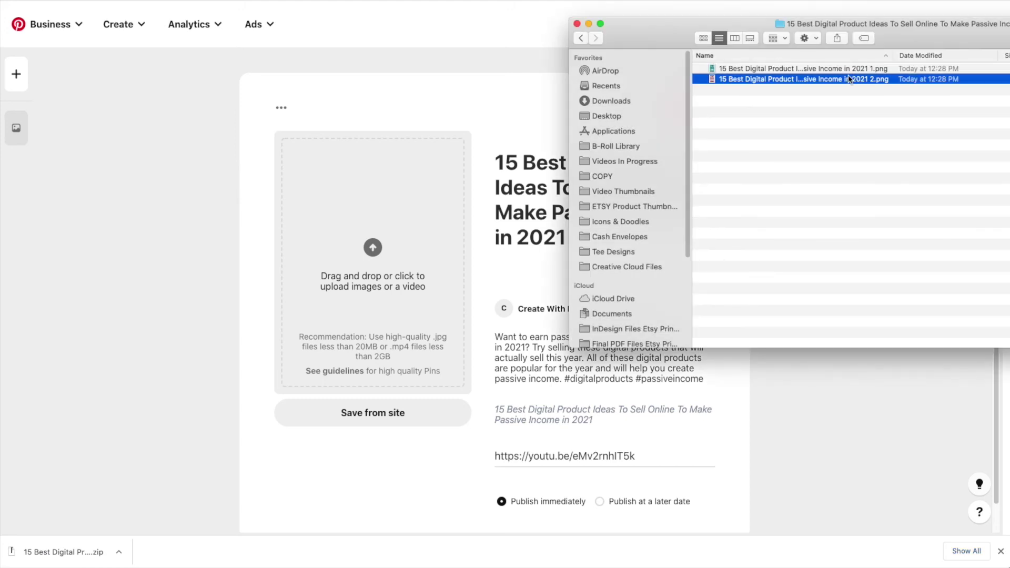
key("space")
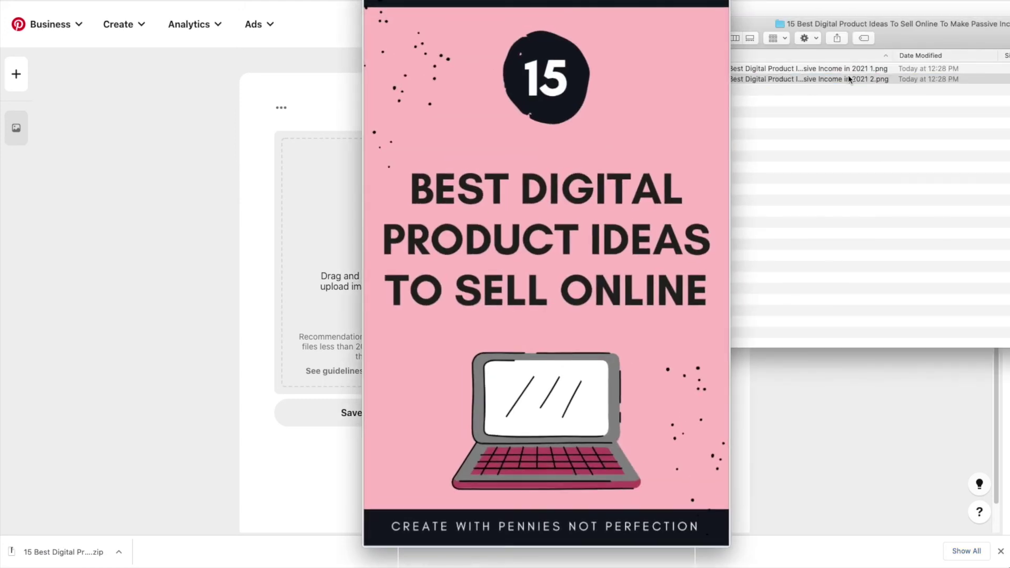
key("space")
left_click(847, 68)
key("space")
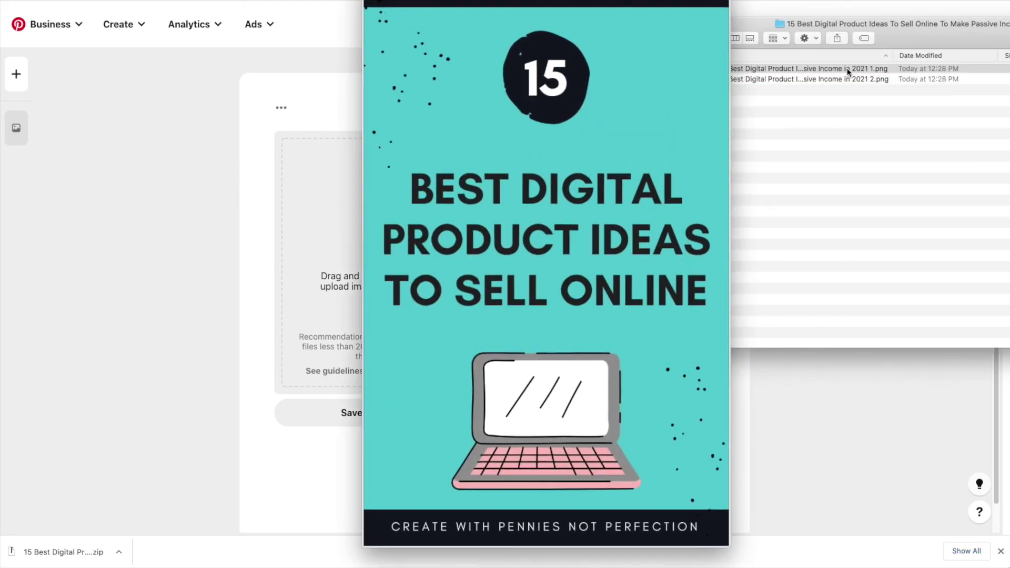
key("space")
left_click_drag(847, 68, 402, 242)
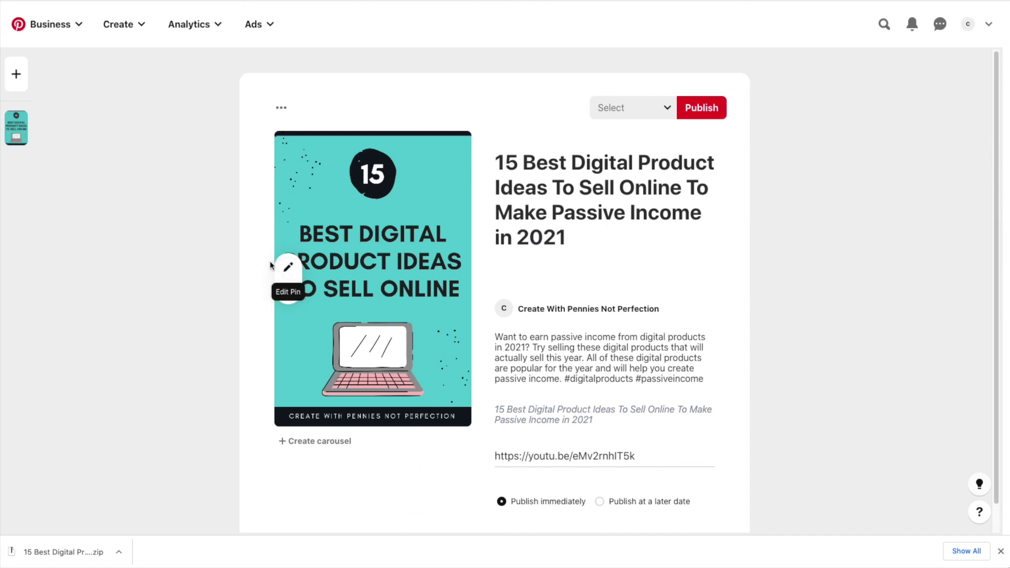
Try the pin image editor's logo and text overlay options, then cancel without changes
left_click(288, 268)
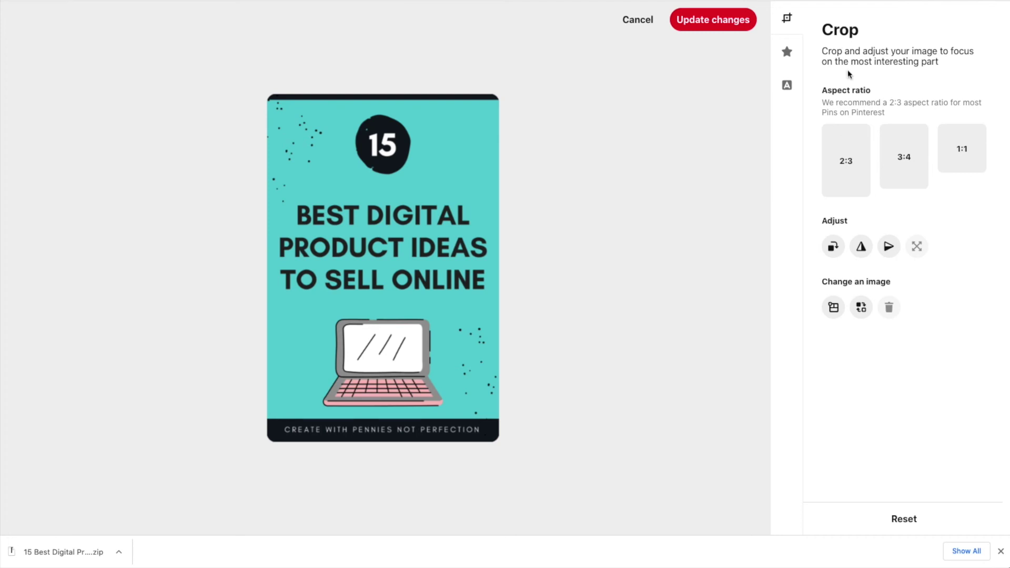
left_click(787, 51)
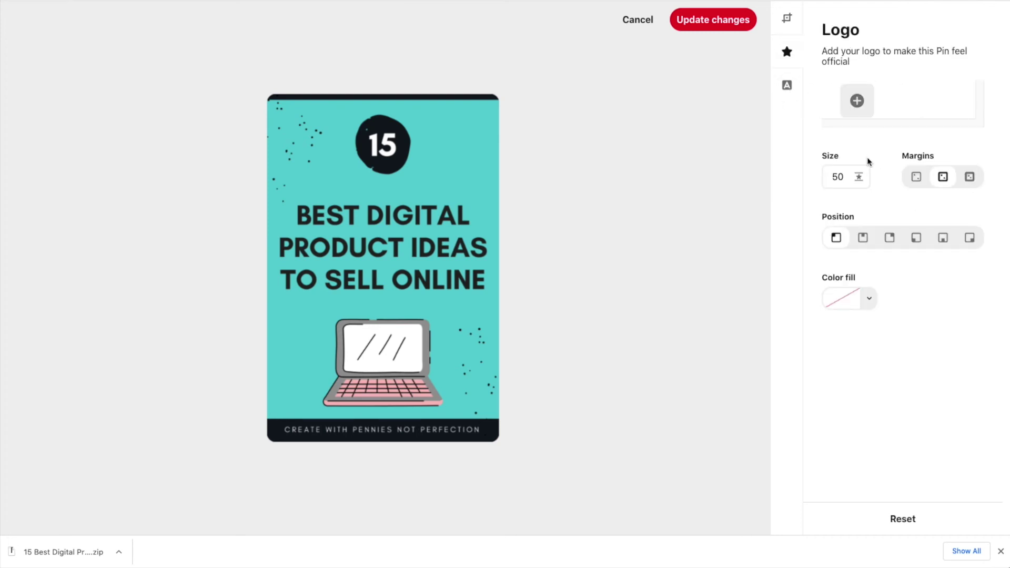
left_click(793, 91)
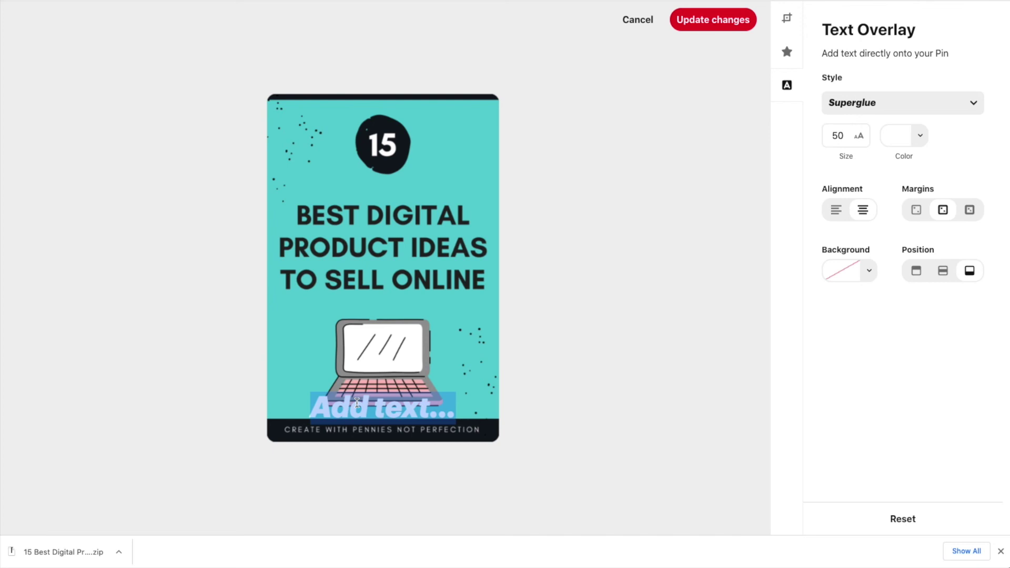
type("moree")
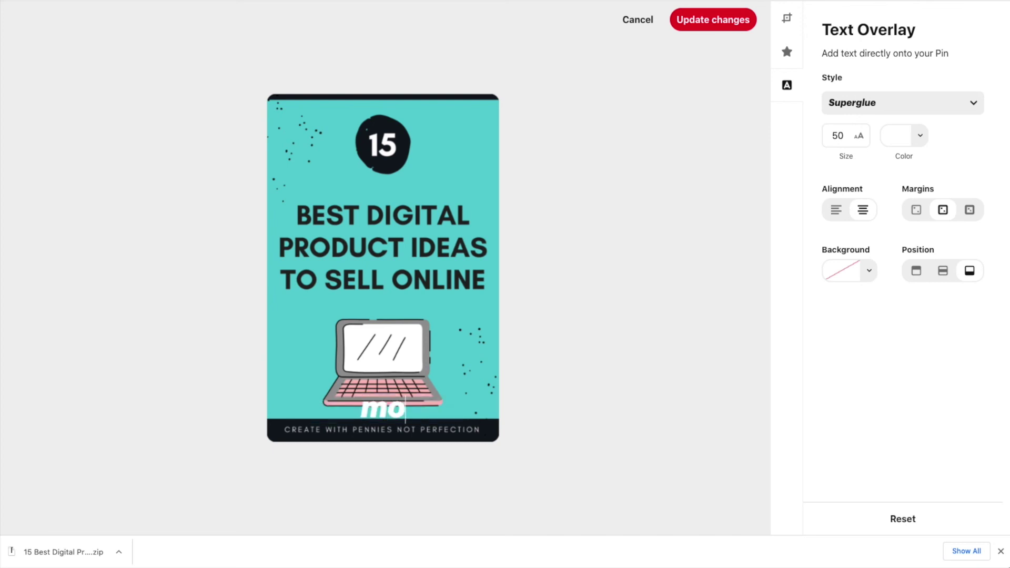
key("BackSpace")
key("BackSpace")
key("BackSpace")
key("BackSpace")
key("BackSpace")
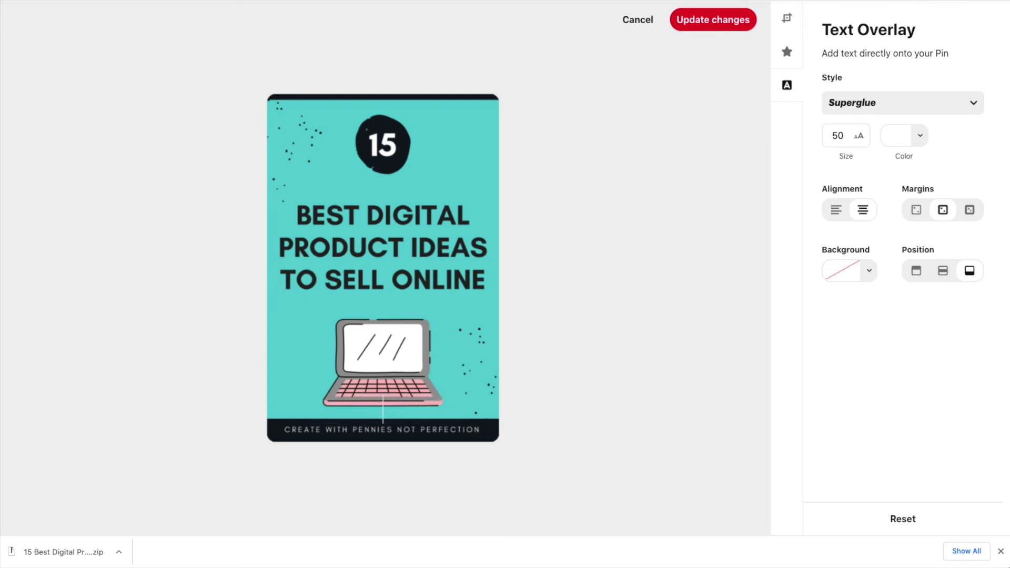
left_click(644, 24)
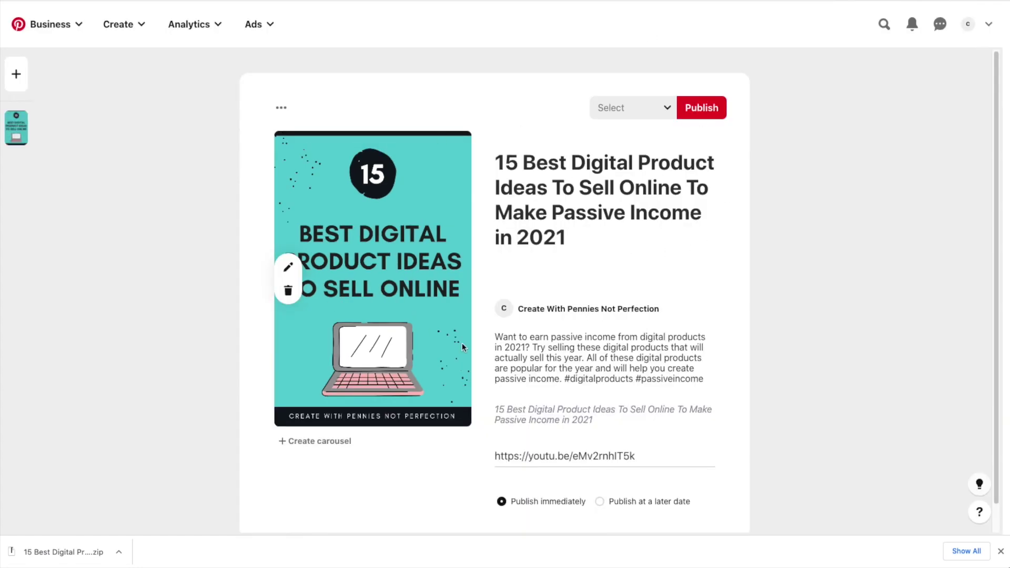
Create a new board named 'Digital Product Ideas'
scroll(632, 305, "down", 1)
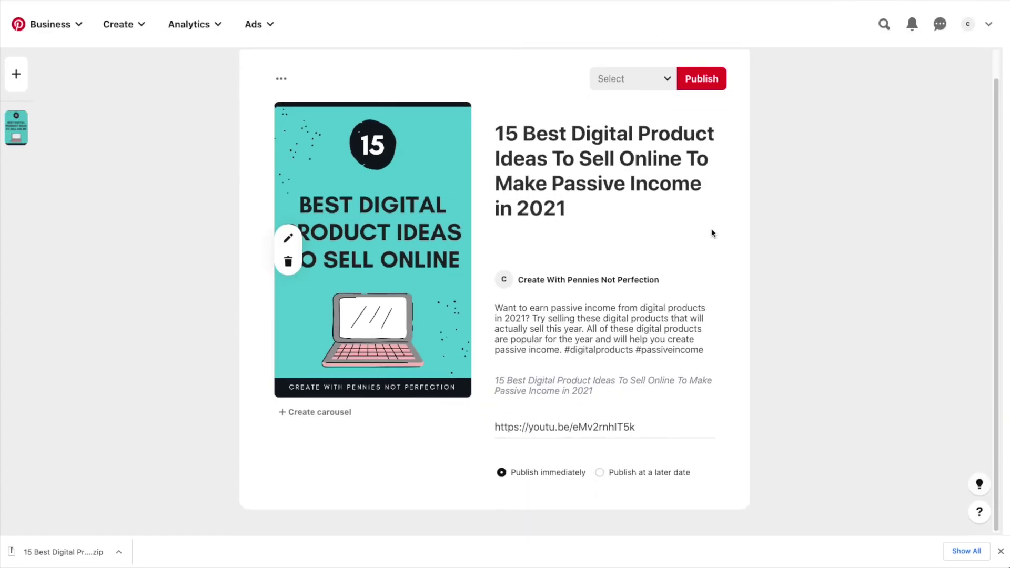
left_click(648, 84)
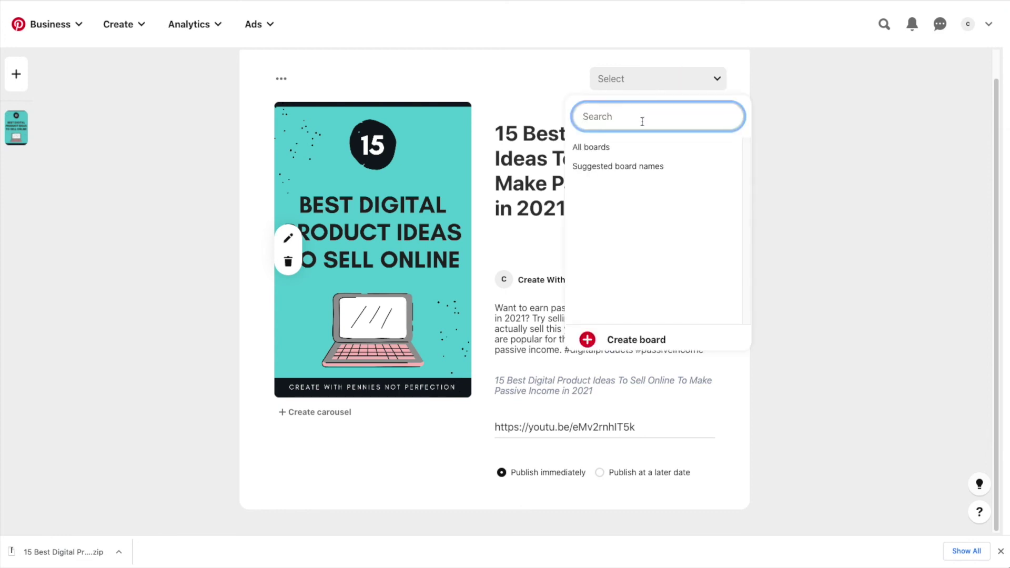
left_click(636, 340)
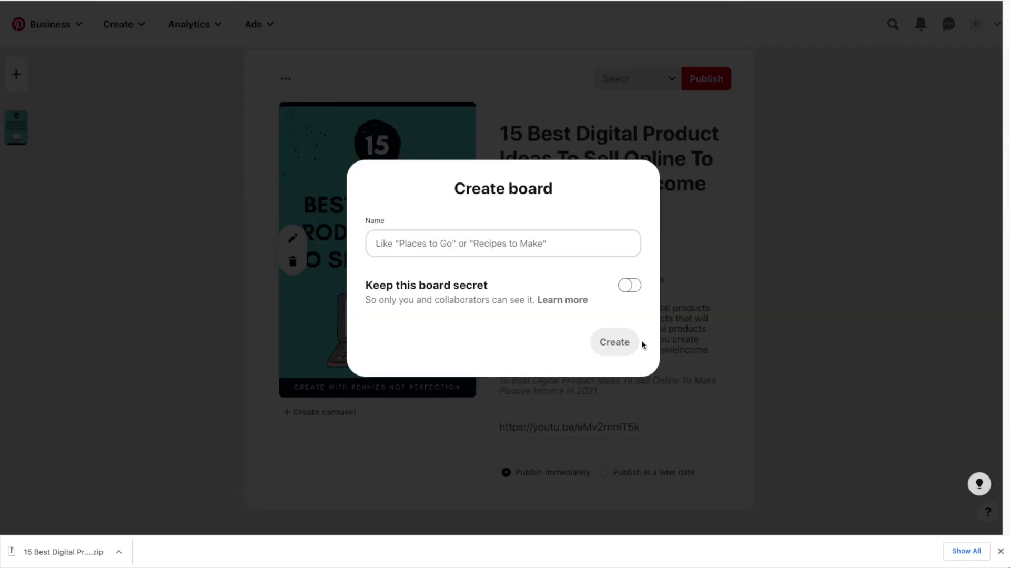
left_click(567, 246)
type("D")
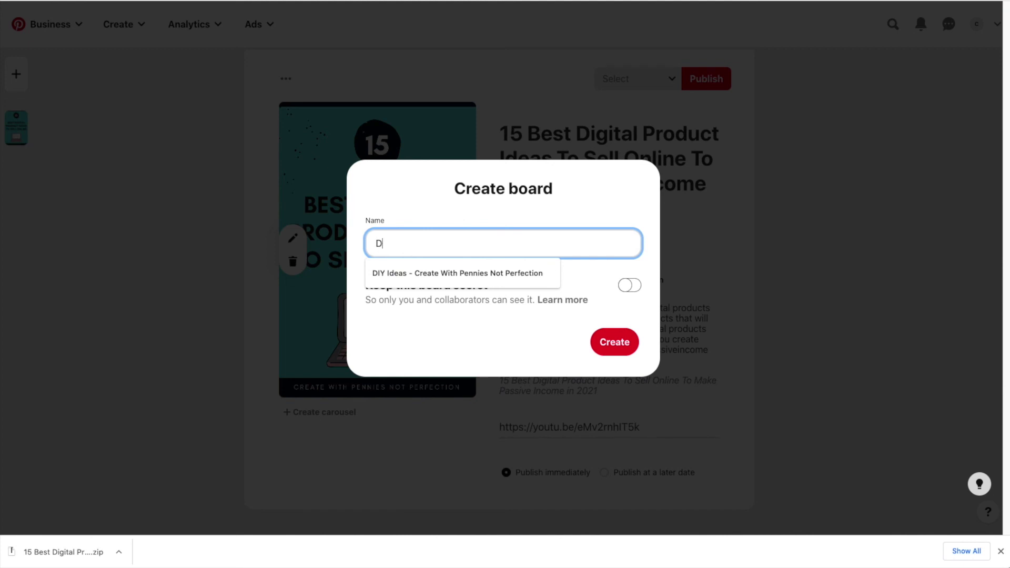
type("i")
key("BackSpace")
key("BackSpace")
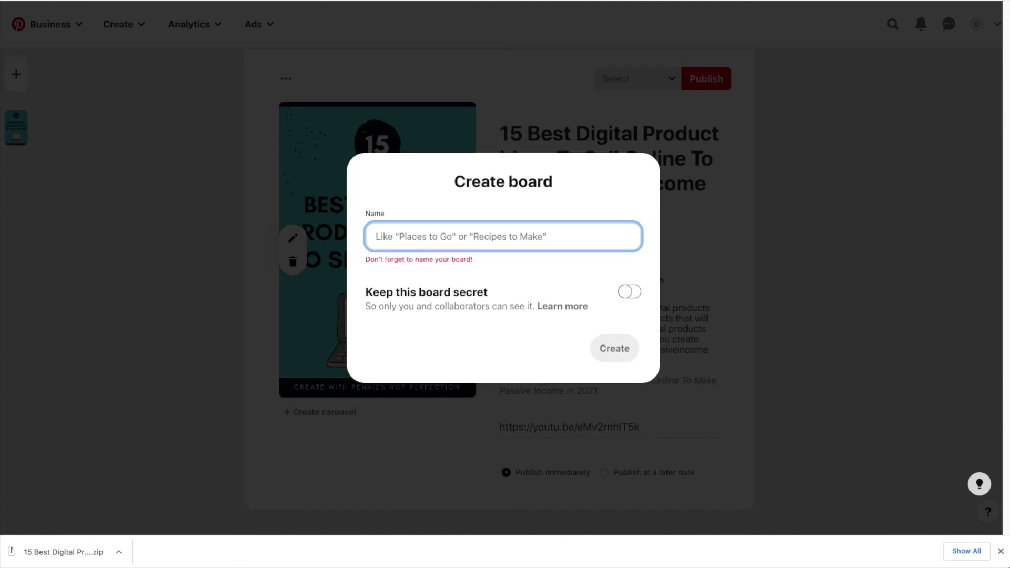
type("Digital Product Ideas")
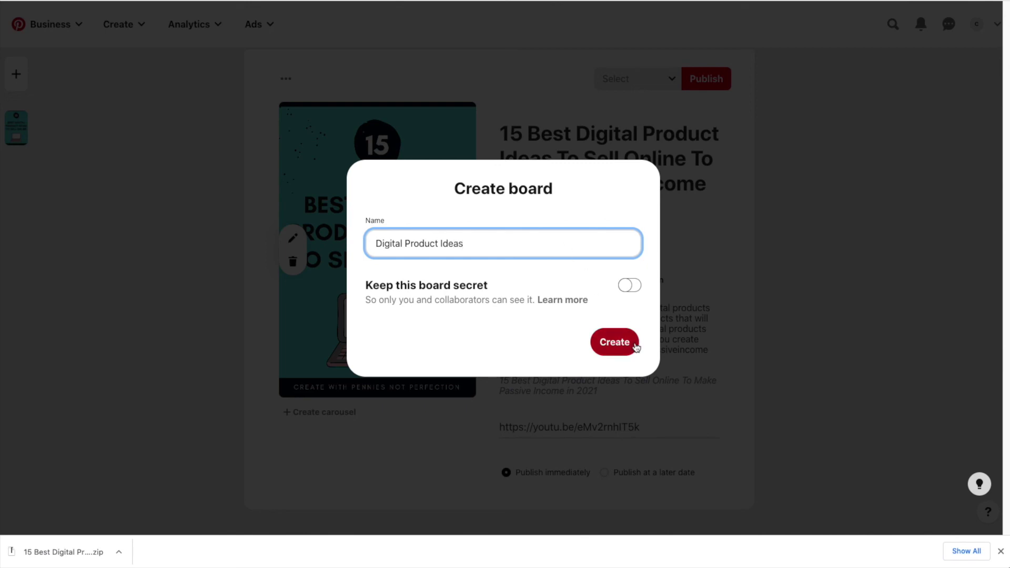
left_click(618, 346)
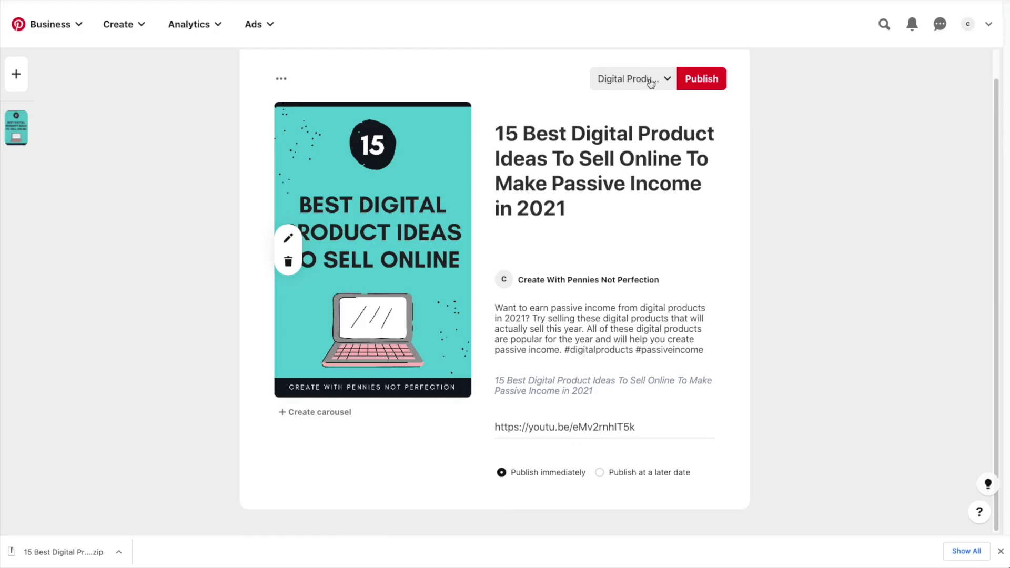
Choose Digital Product Ideas as the pin's board and publish the pin
left_click(649, 78)
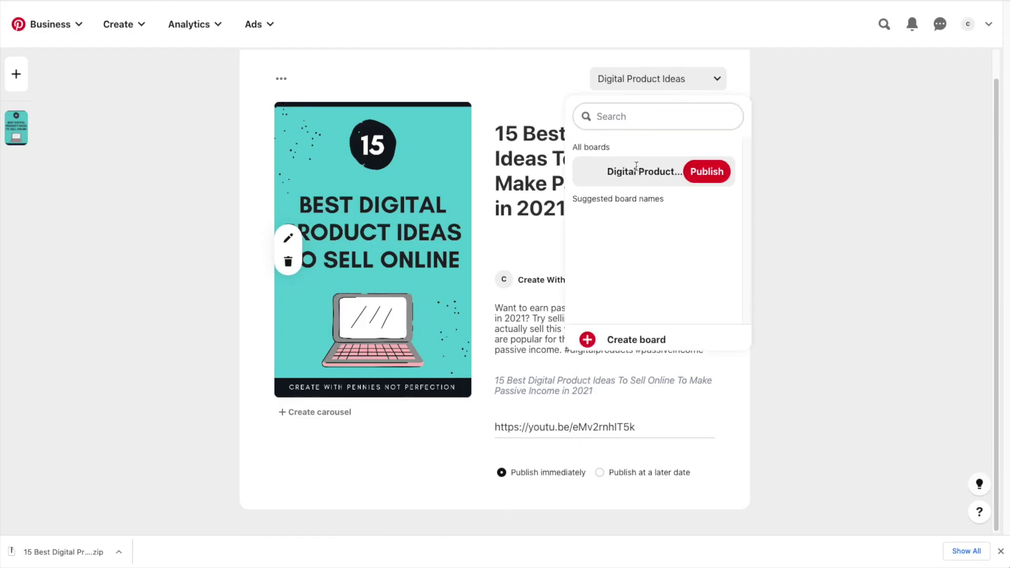
left_click(637, 170)
left_click(705, 83)
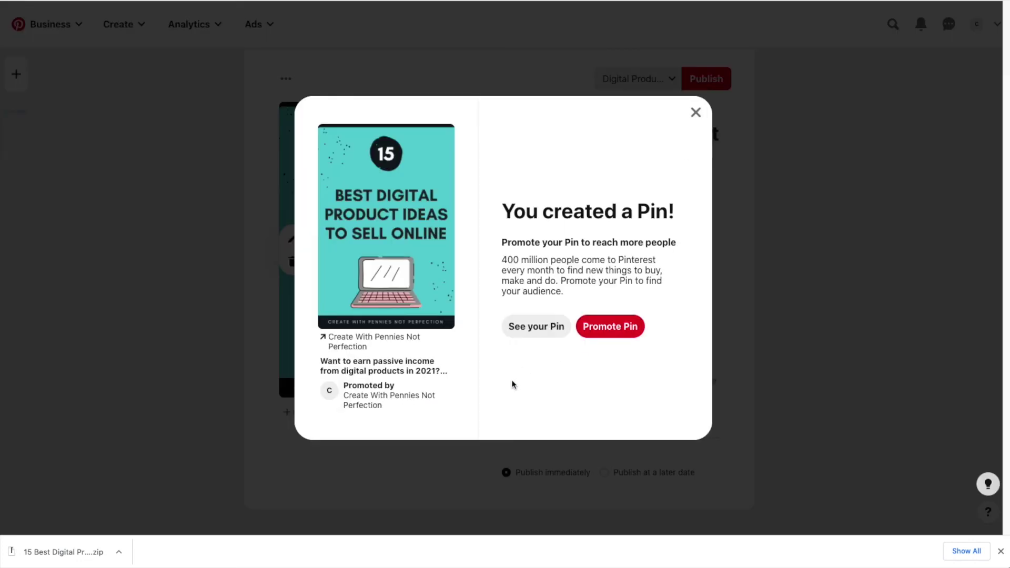
Open the published pin's page and review its link, title and description
left_click(530, 327)
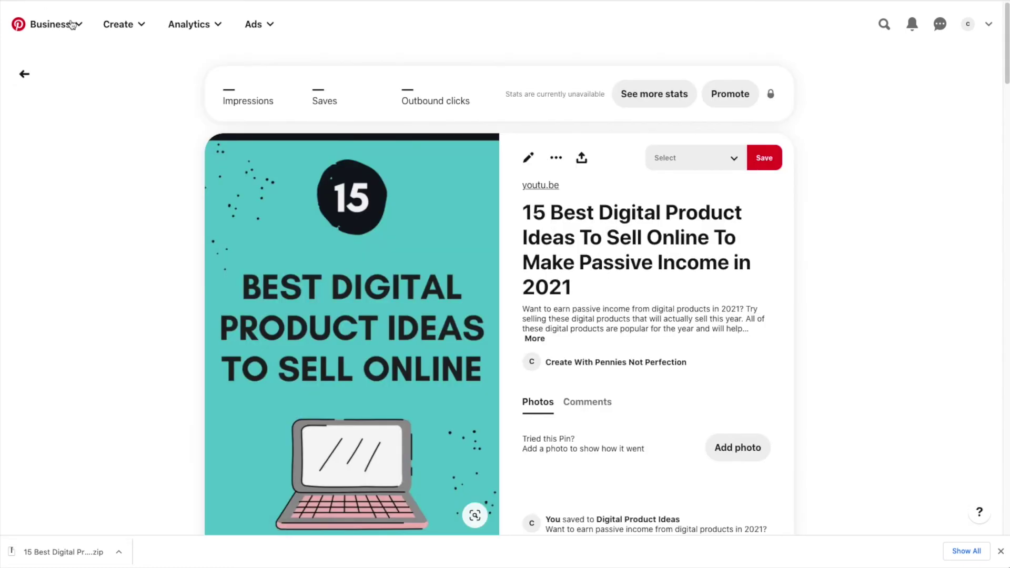
scroll(834, 200, "down", 1)
scroll(833, 200, "up", 1)
scroll(855, 216, "down", 5)
scroll(855, 215, "up", 3)
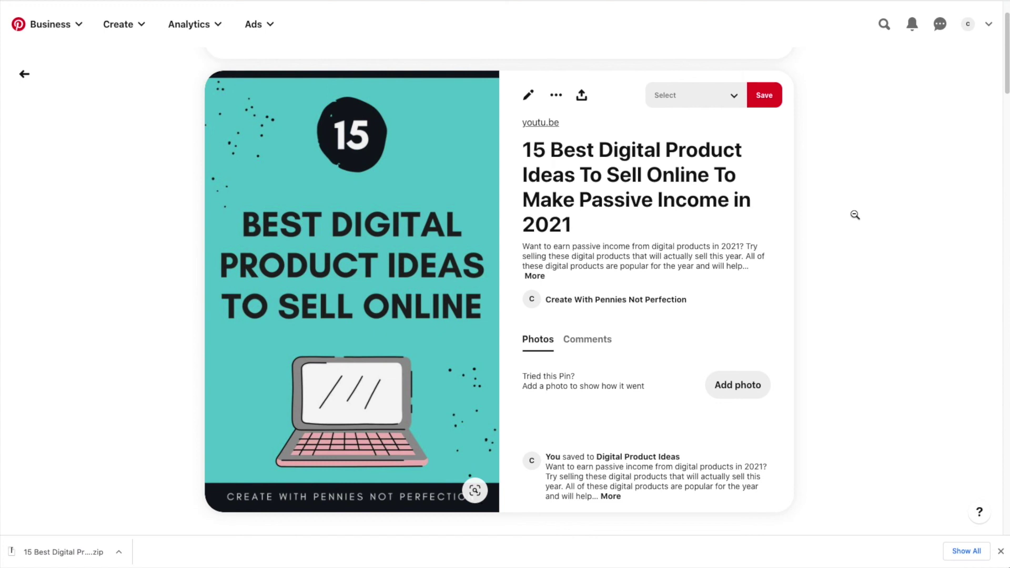
scroll(855, 215, "up", 2)
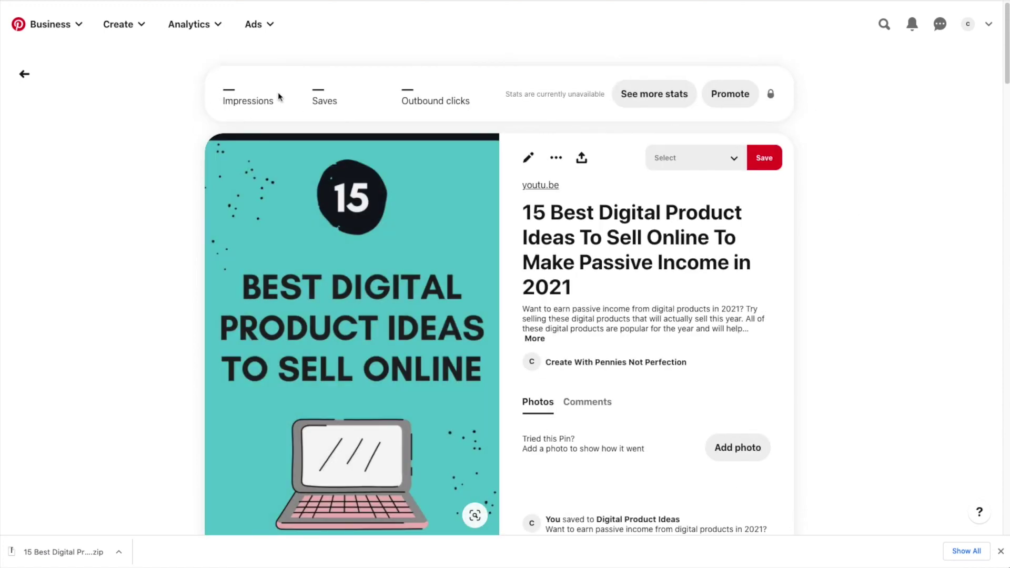
Open the detailed Pin Stats for the published pin
mouse_move(227, 90)
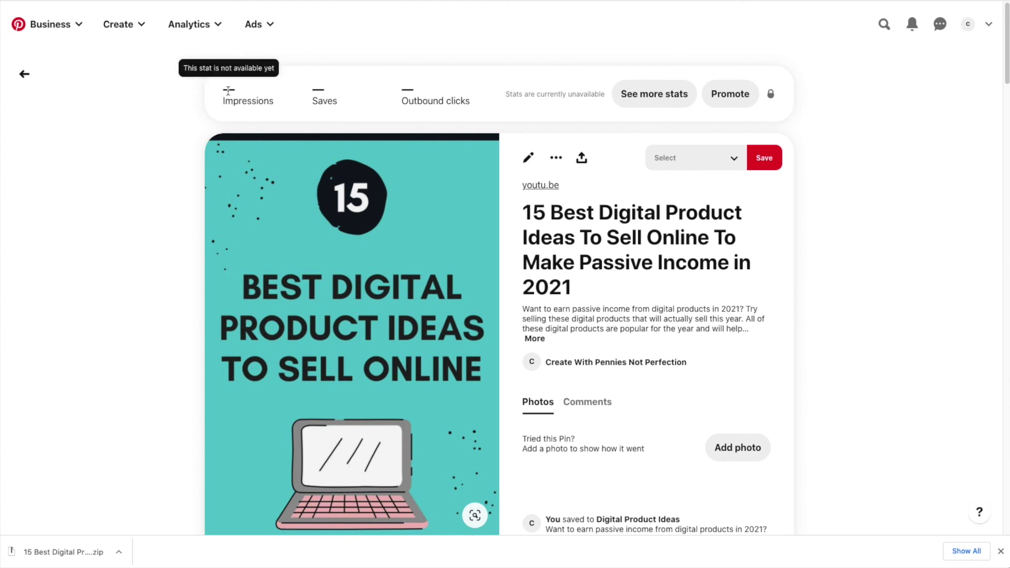
mouse_move(409, 84)
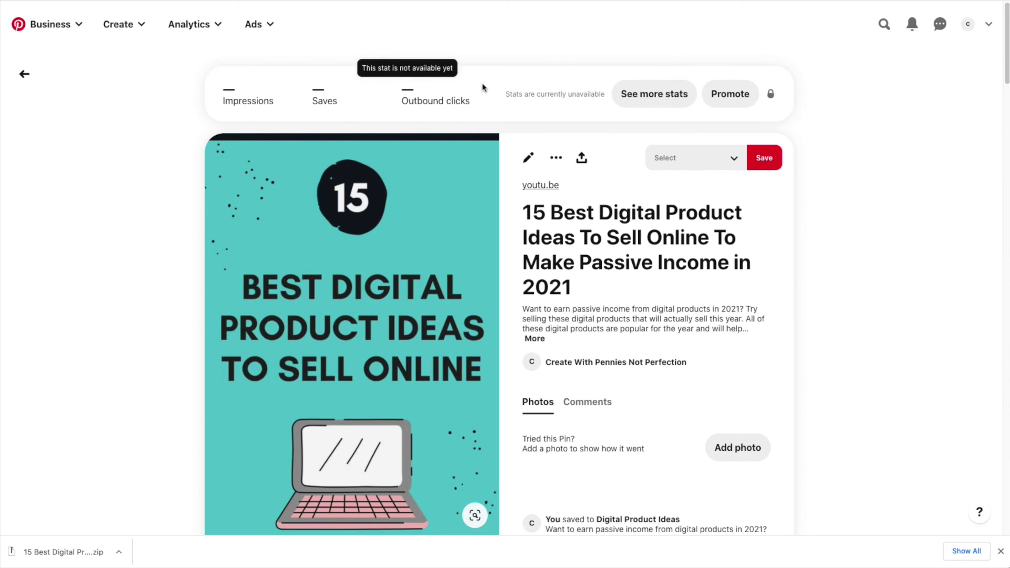
left_click(668, 94)
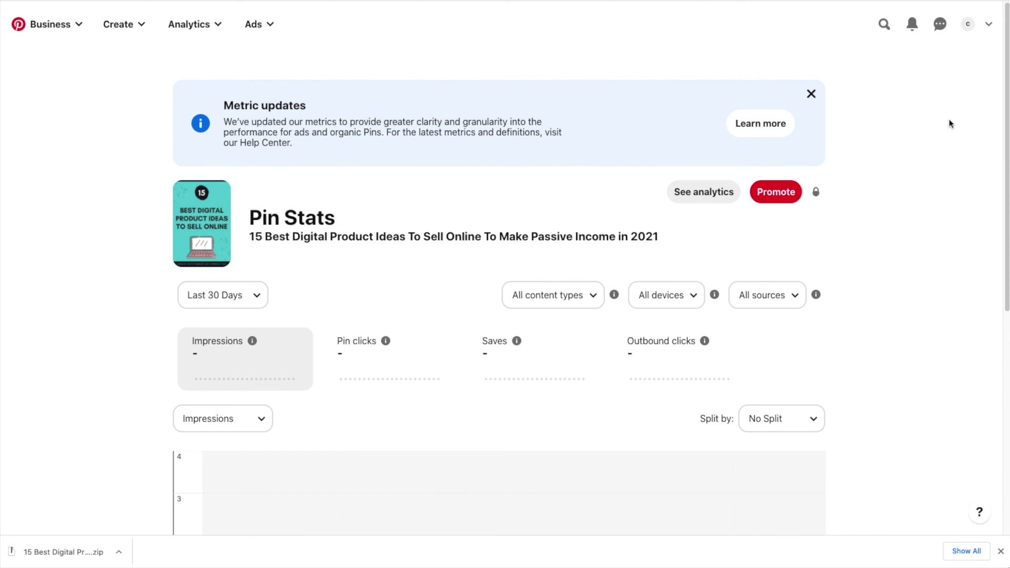
Go to the business profile from the avatar and check the Digital Product Ideas board beside All Pins
scroll(952, 126, "down", 1)
scroll(949, 124, "down", 6)
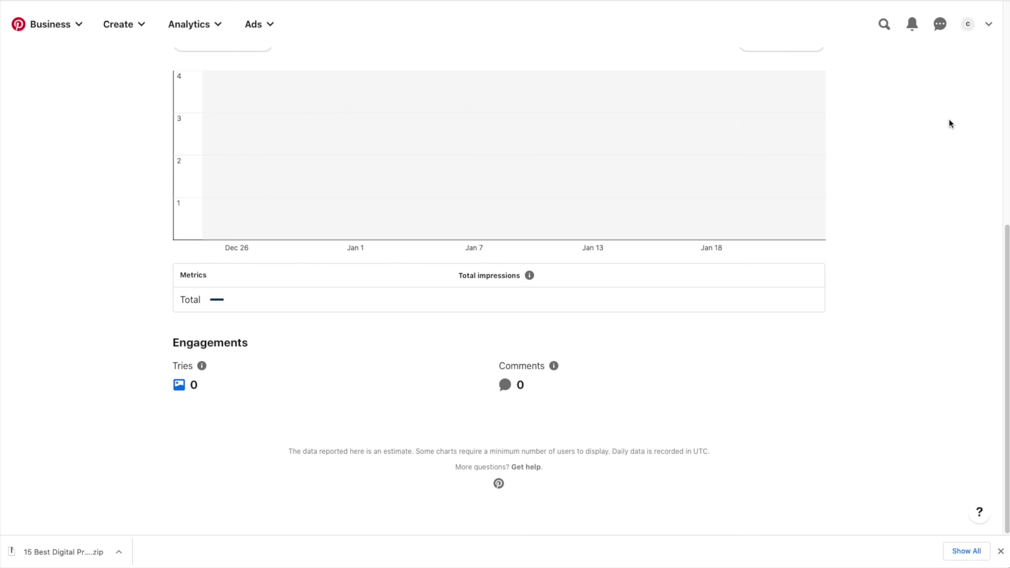
scroll(949, 123, "up", 7)
left_click(969, 25)
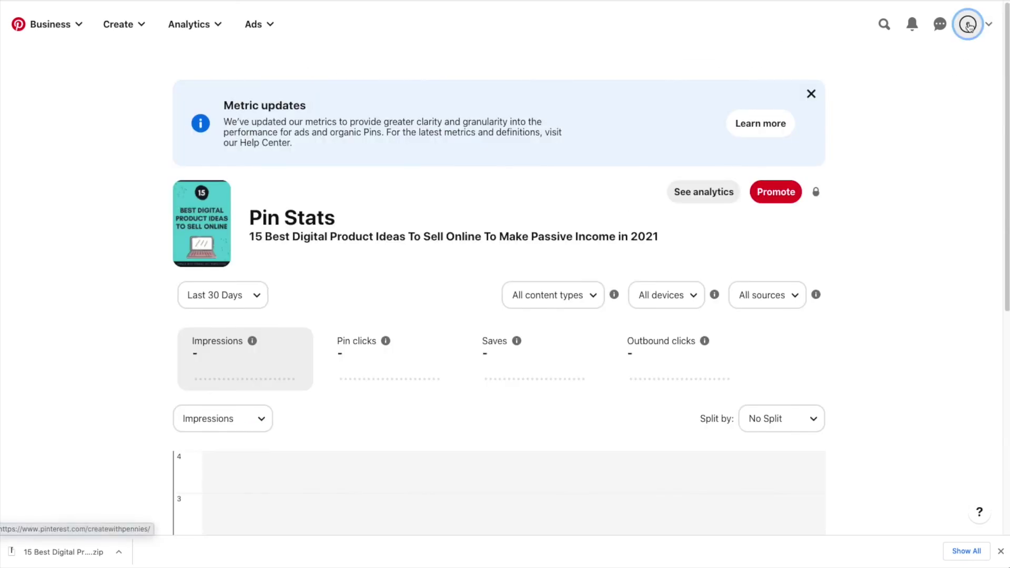
scroll(961, 142, "down", 1)
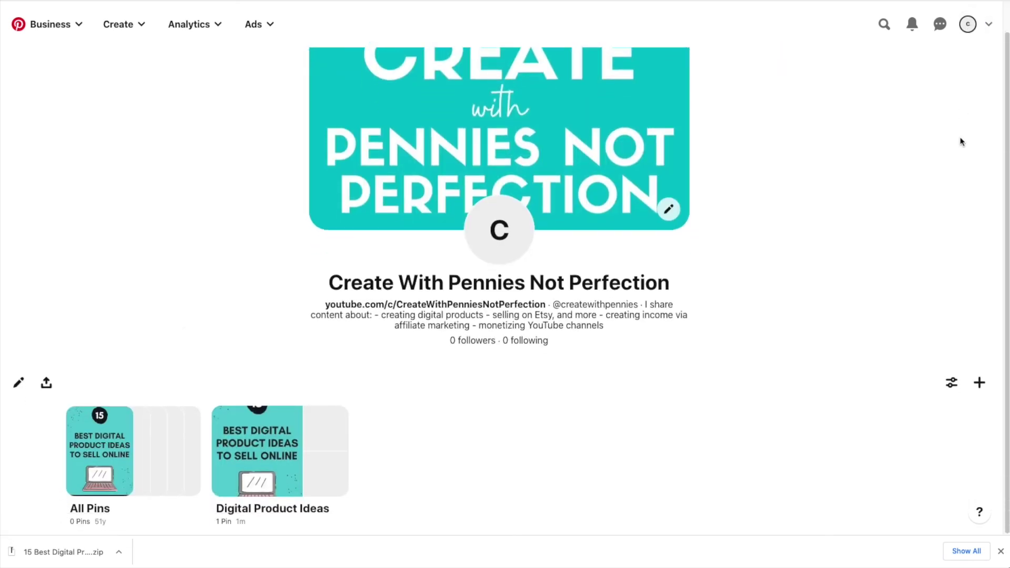
scroll(595, 409, "up", 1)
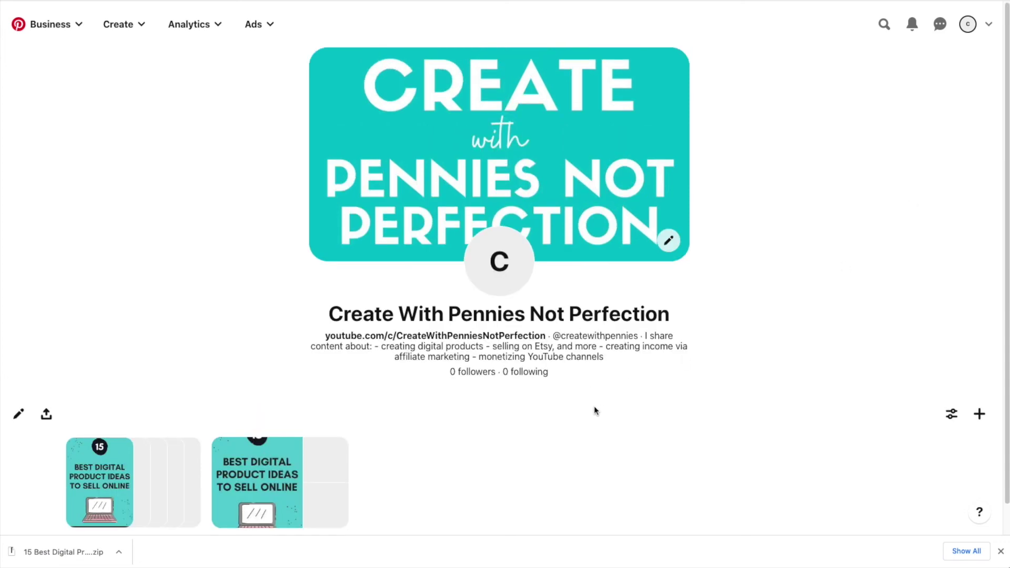